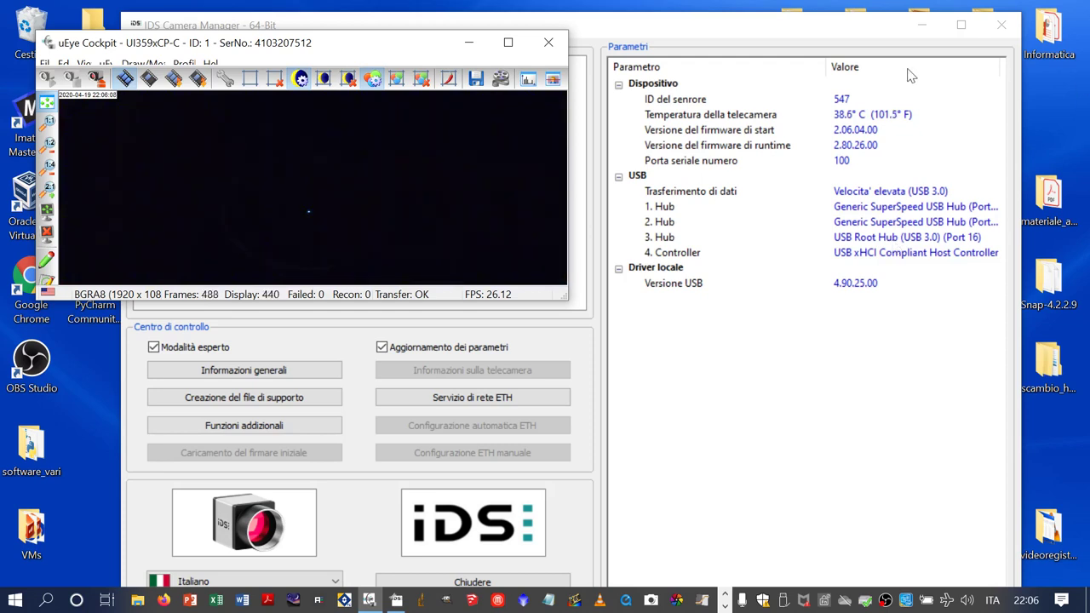
Step: Maximize the camera window, scale the live image to 1:4 and set the AOI size profile to 4912 x 3684 (18M)
{"action": "left_click", "coordinate": [507, 42]}
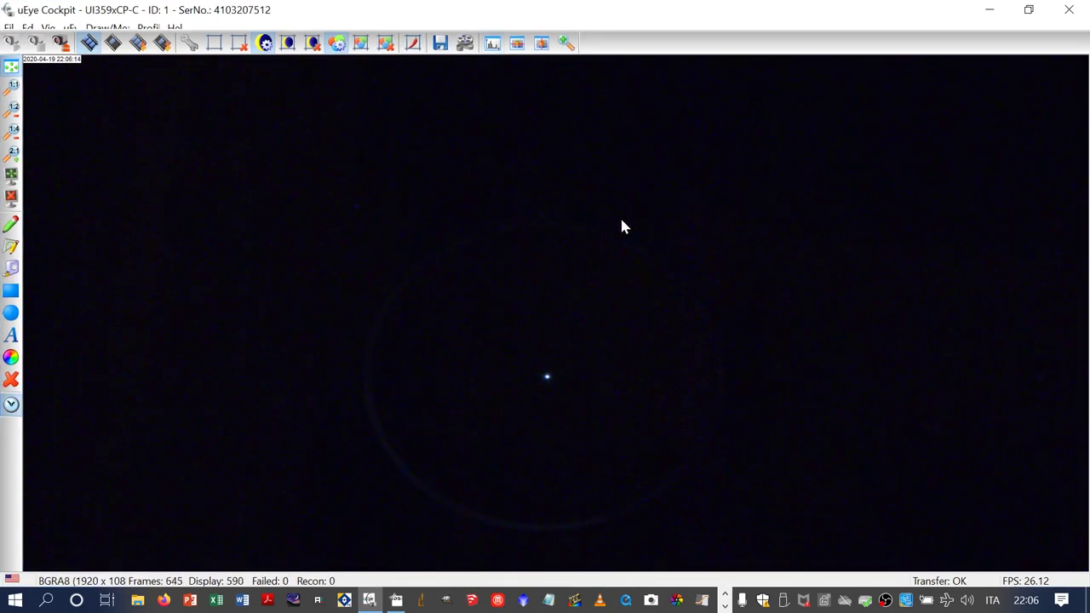
{"action": "left_click", "coordinate": [14, 131]}
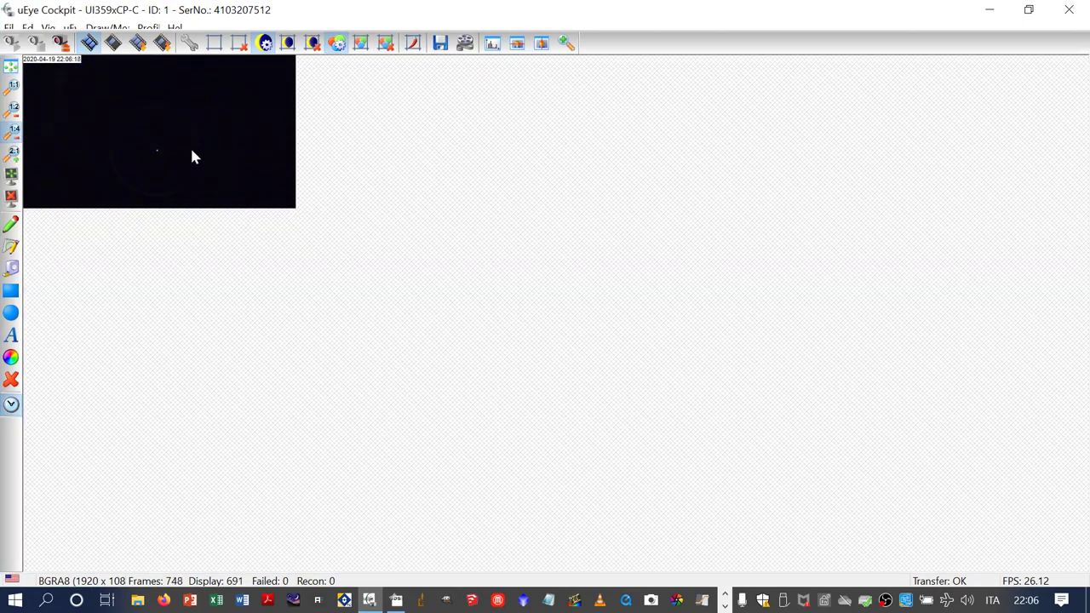
{"action": "left_click", "coordinate": [190, 44]}
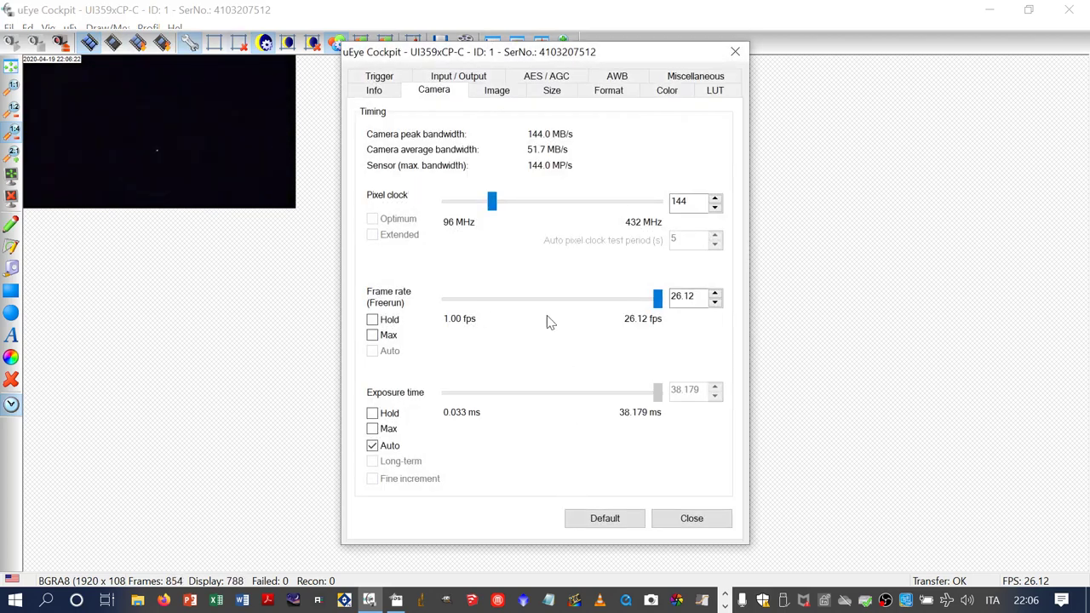
{"action": "left_click", "coordinate": [560, 97]}
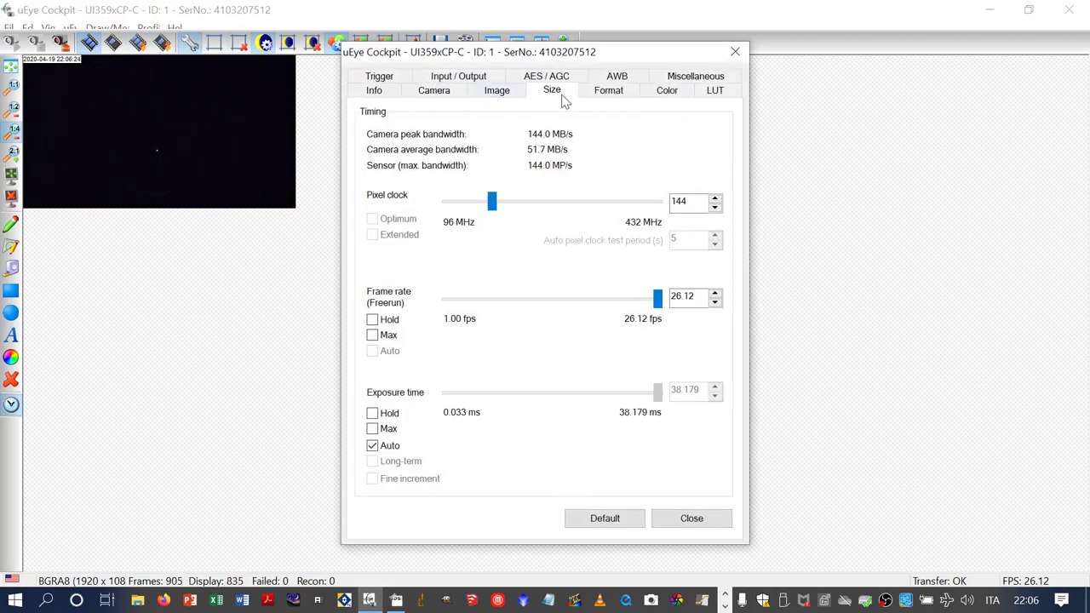
{"action": "left_click", "coordinate": [605, 99]}
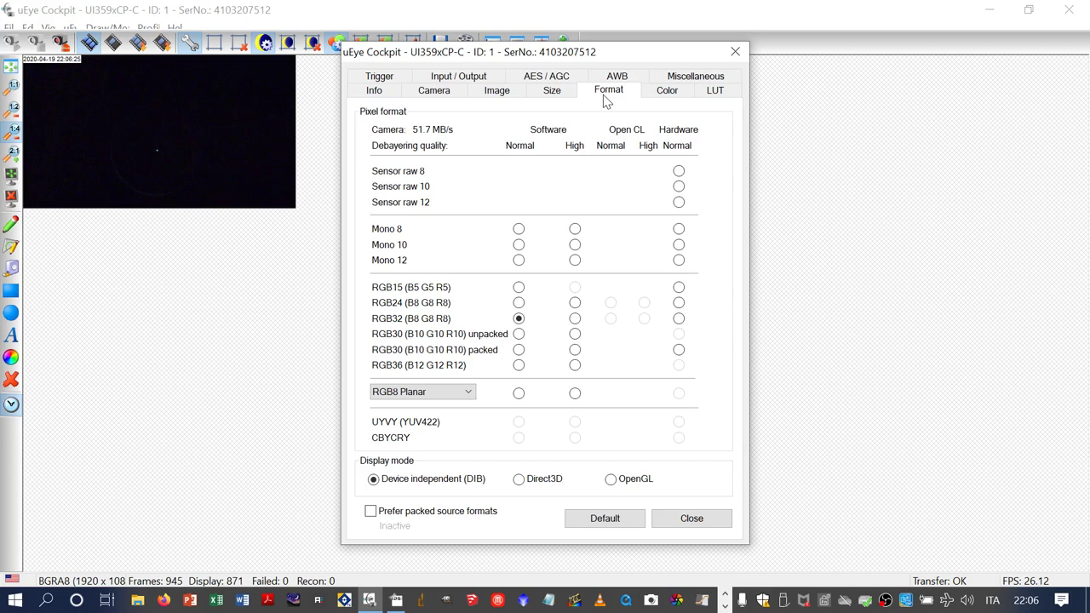
{"action": "left_click", "coordinate": [551, 96]}
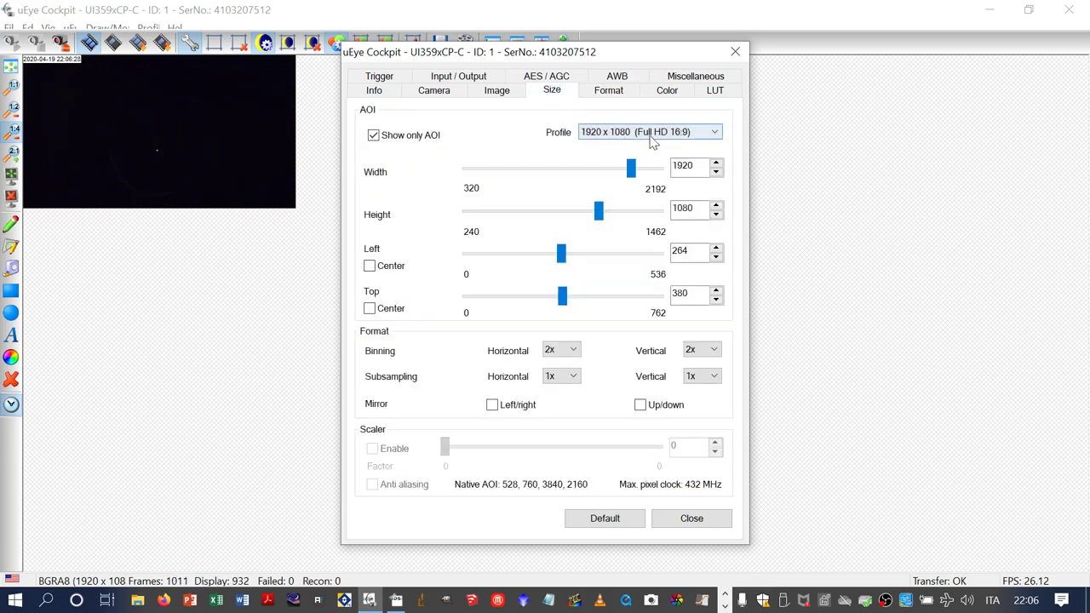
{"action": "left_click", "coordinate": [651, 136]}
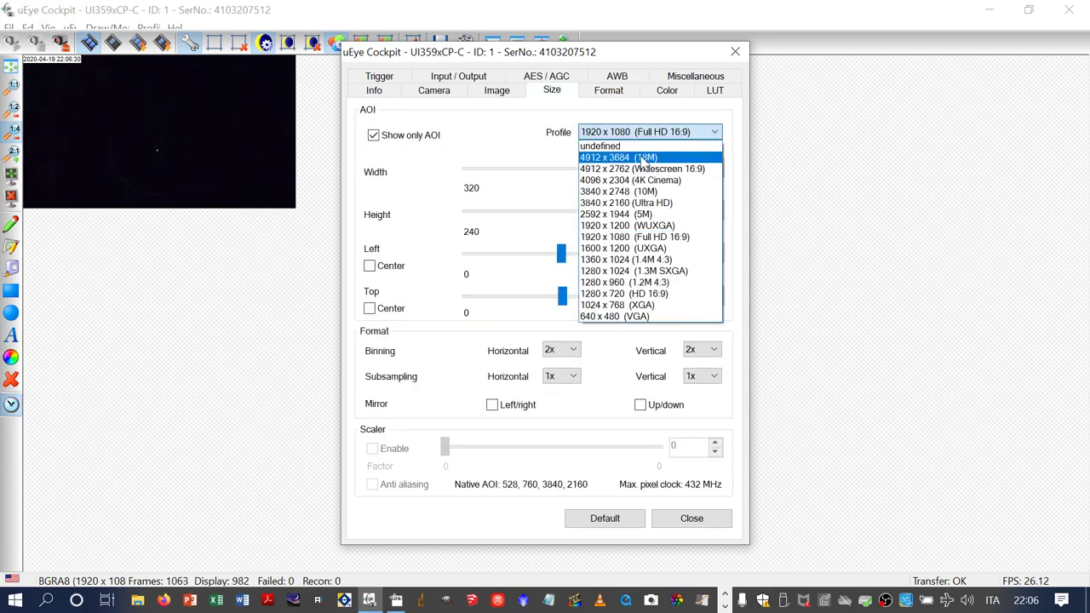
{"action": "left_click", "coordinate": [644, 158]}
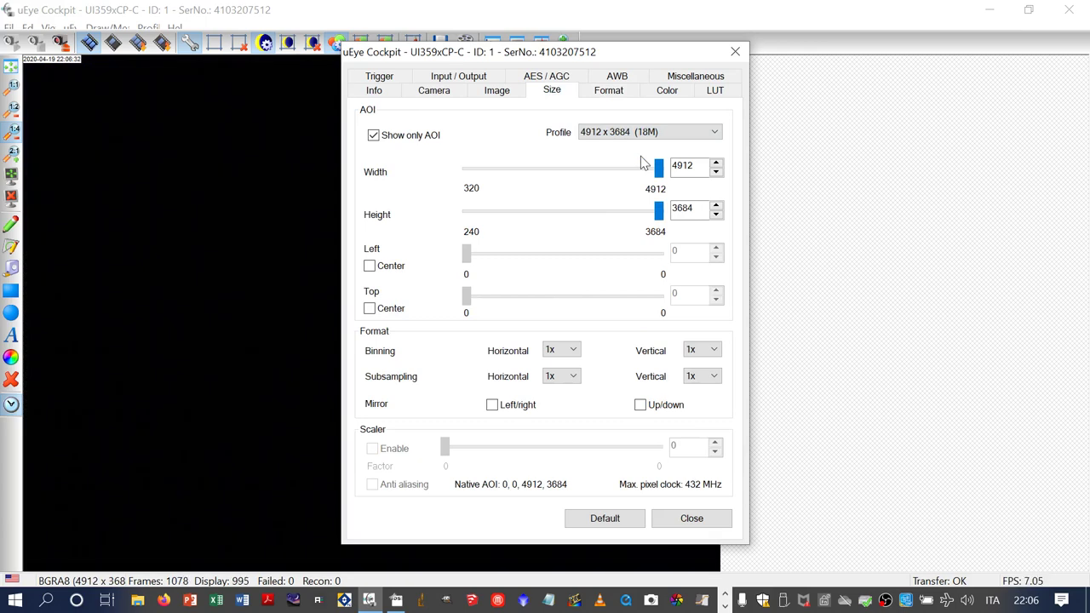
Step: Turn off automatic master gain and lower the gain to 0
{"action": "left_click", "coordinate": [603, 95]}
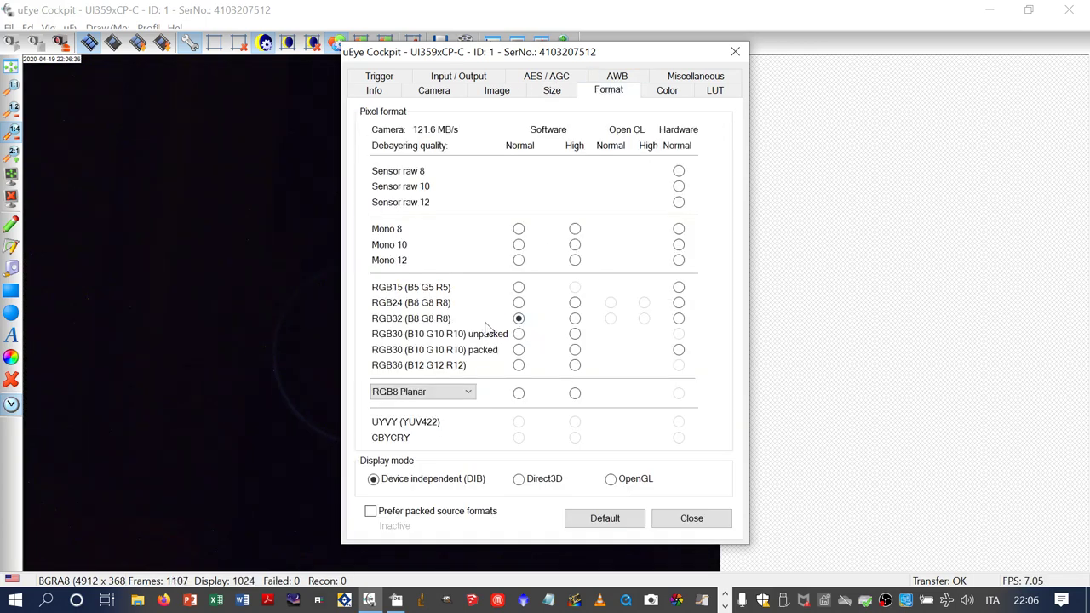
{"action": "left_click", "coordinate": [510, 94]}
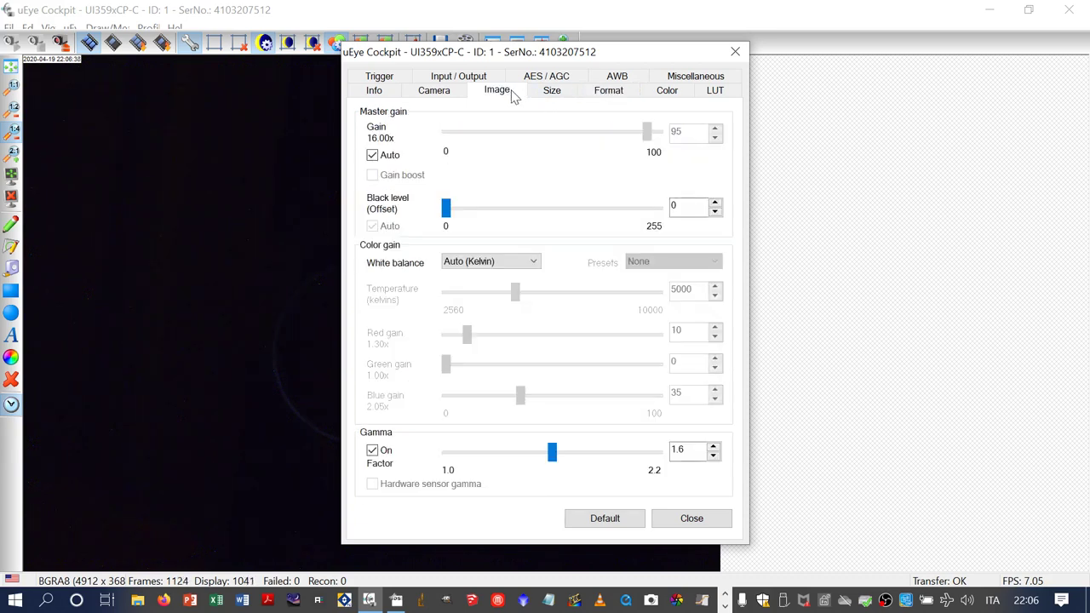
{"action": "left_click", "coordinate": [372, 157]}
{"action": "left_click_drag", "start_coordinate": [647, 130], "coordinate": [445, 121]}
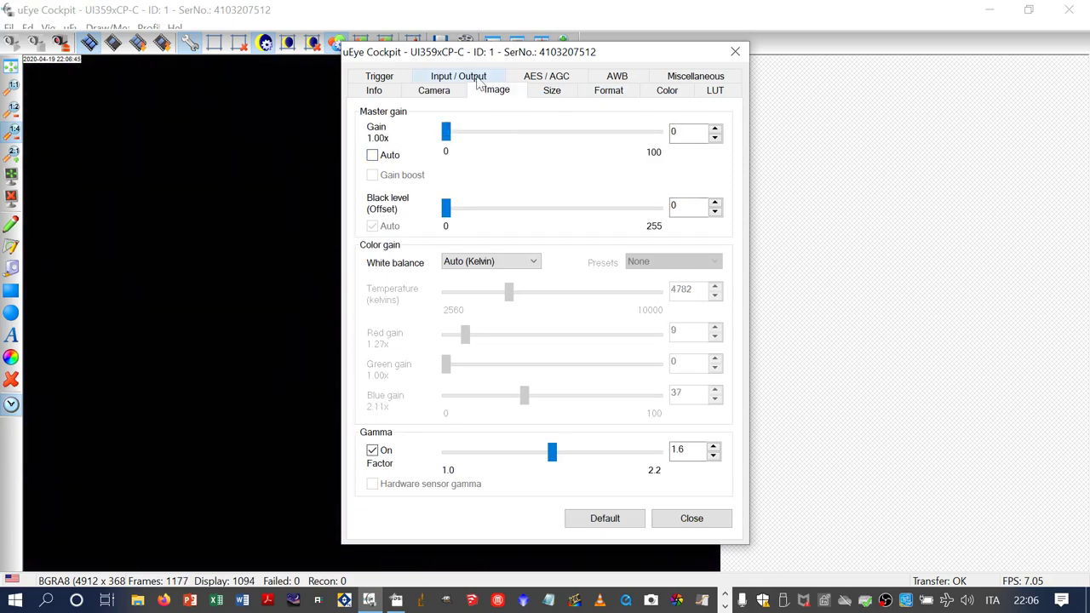
Step: Turn off automatic control of the camera's exposure time
{"action": "left_click", "coordinate": [436, 91]}
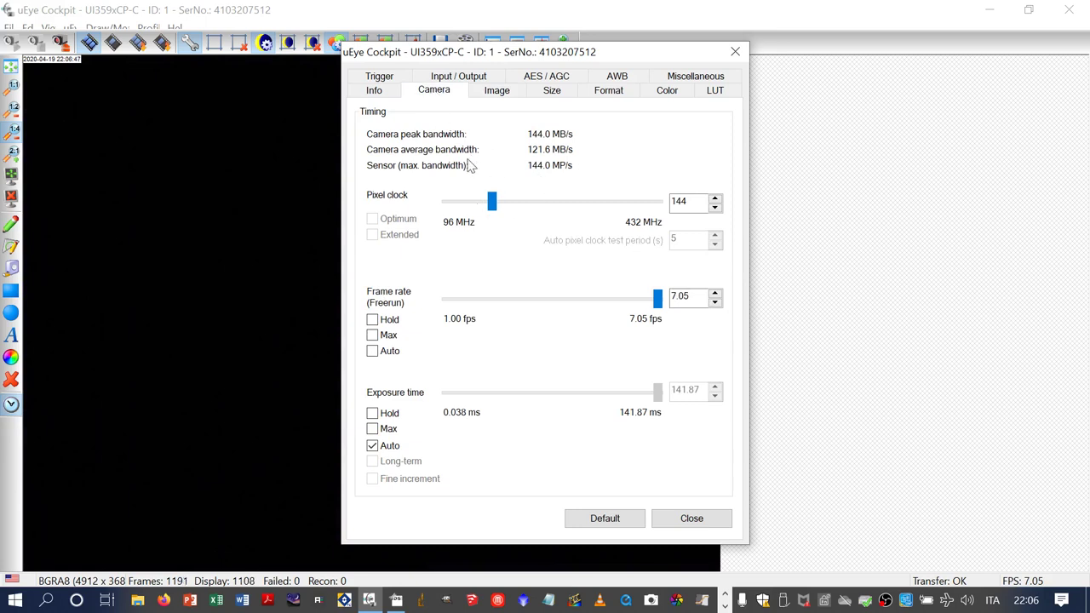
{"action": "left_click", "coordinate": [374, 446]}
{"action": "left_click", "coordinate": [374, 446]}
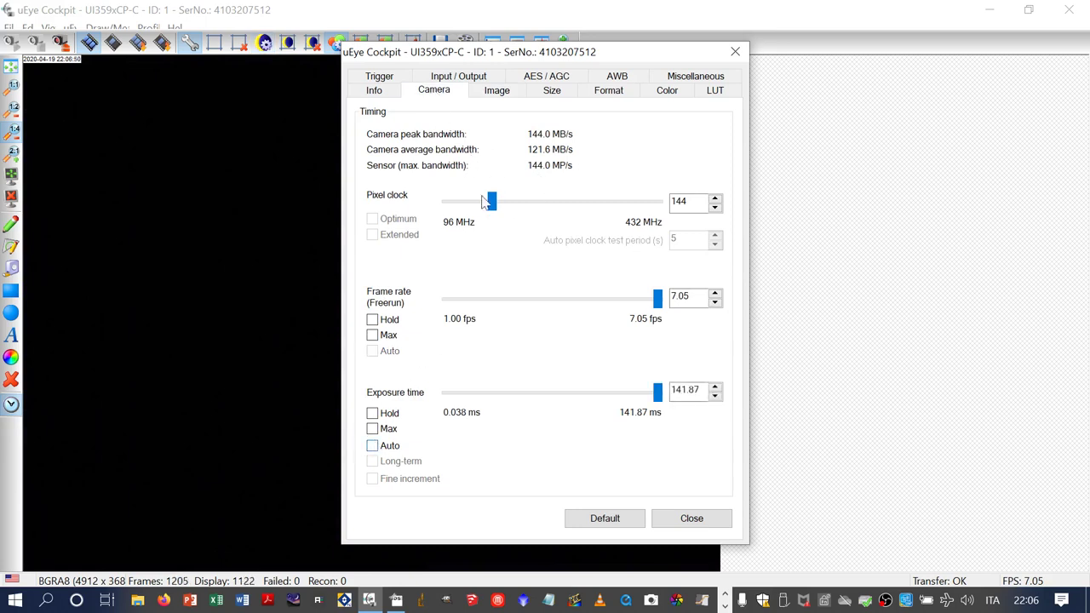
Step: Enlarge the live image to 2:1 and bring the star into view beside the settings dialog
{"action": "left_click_drag", "start_coordinate": [507, 60], "coordinate": [893, 65]}
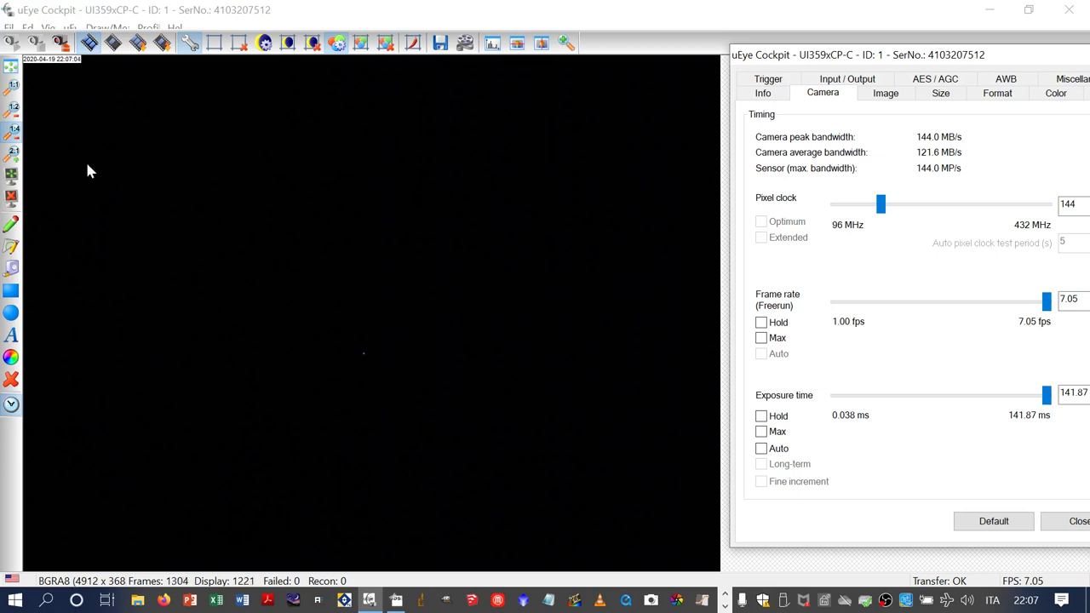
{"action": "left_click", "coordinate": [14, 154]}
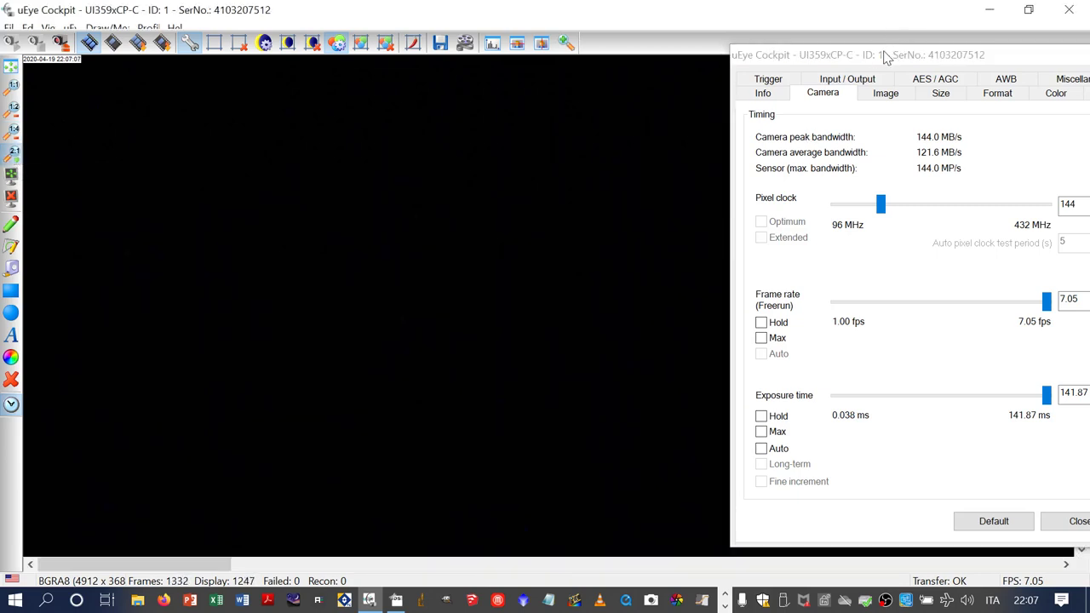
{"action": "left_click_drag", "start_coordinate": [885, 57], "coordinate": [315, 15]}
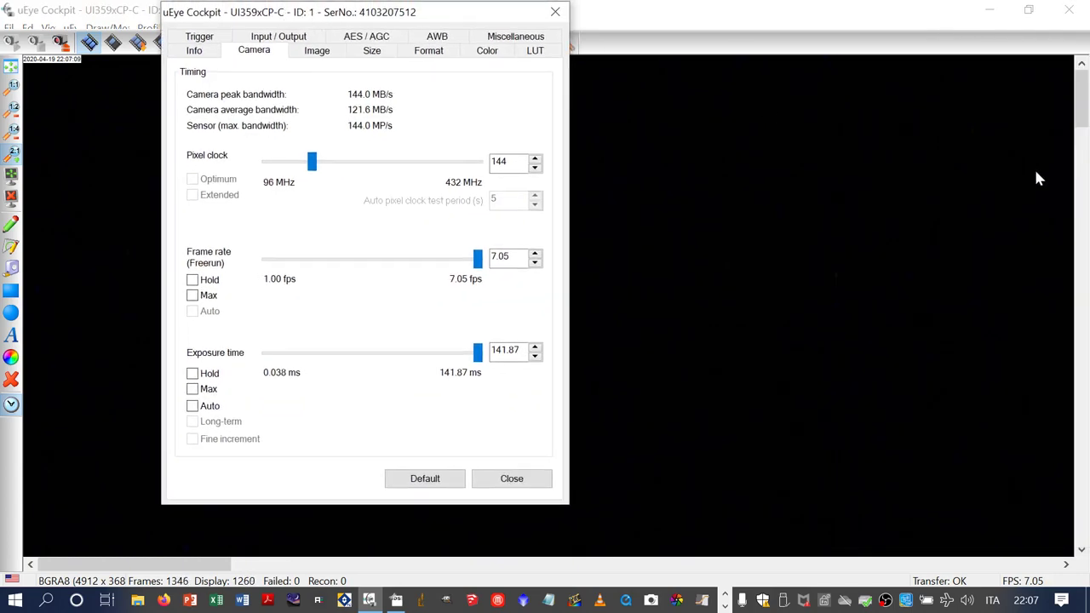
{"action": "left_click_drag", "start_coordinate": [1079, 112], "coordinate": [1079, 342]}
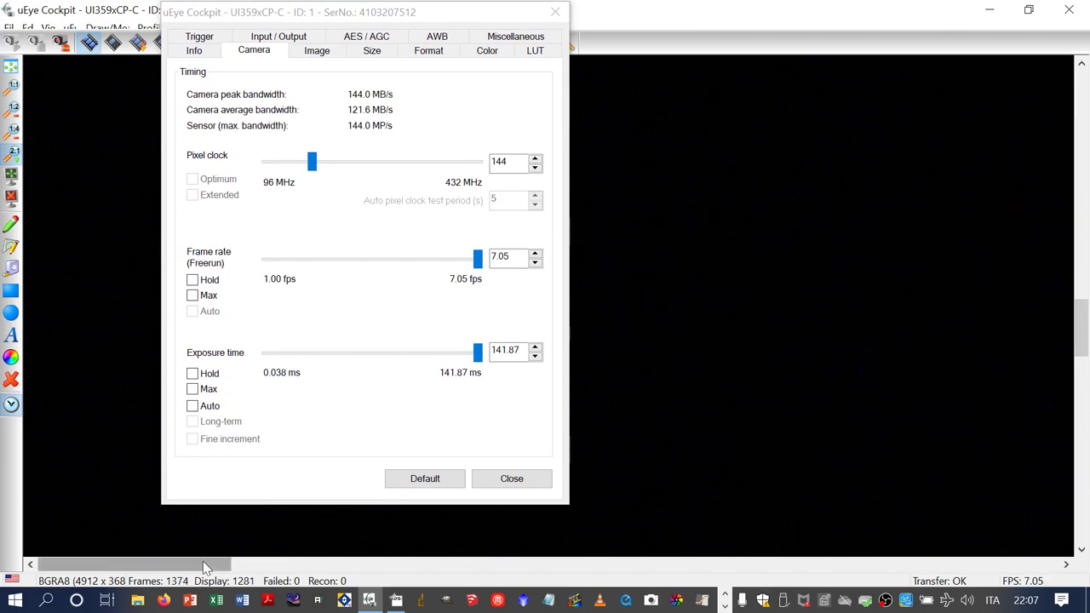
{"action": "left_click_drag", "start_coordinate": [203, 561], "coordinate": [246, 563]}
{"action": "left_click_drag", "start_coordinate": [430, 603], "coordinate": [593, 568]}
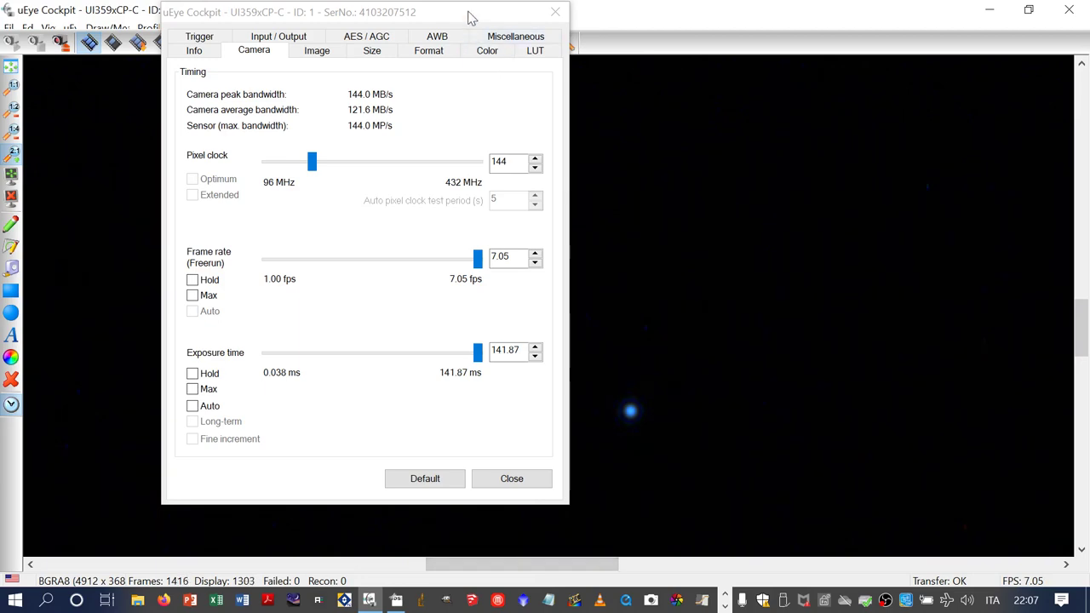
Step: Lower the frame rate to 2.41 fps and raise the exposure time to 311.17 ms
{"action": "left_click_drag", "start_coordinate": [469, 17], "coordinate": [417, 60]}
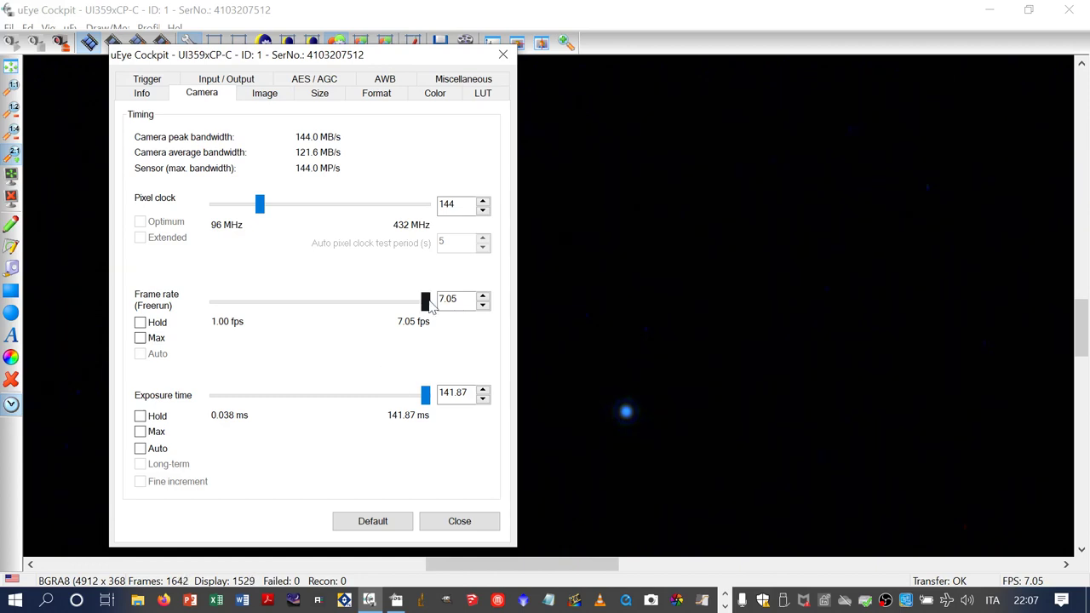
{"action": "left_click_drag", "start_coordinate": [430, 305], "coordinate": [223, 308]}
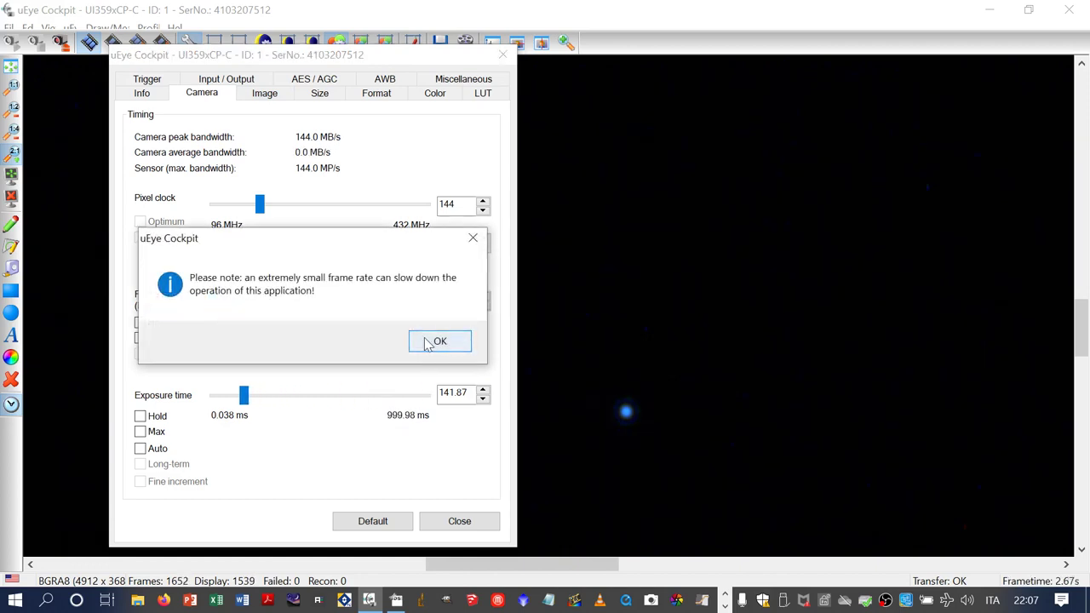
{"action": "left_click", "coordinate": [428, 343]}
{"action": "left_click_drag", "start_coordinate": [217, 302], "coordinate": [267, 315]}
{"action": "left_click_drag", "start_coordinate": [289, 398], "coordinate": [377, 406]}
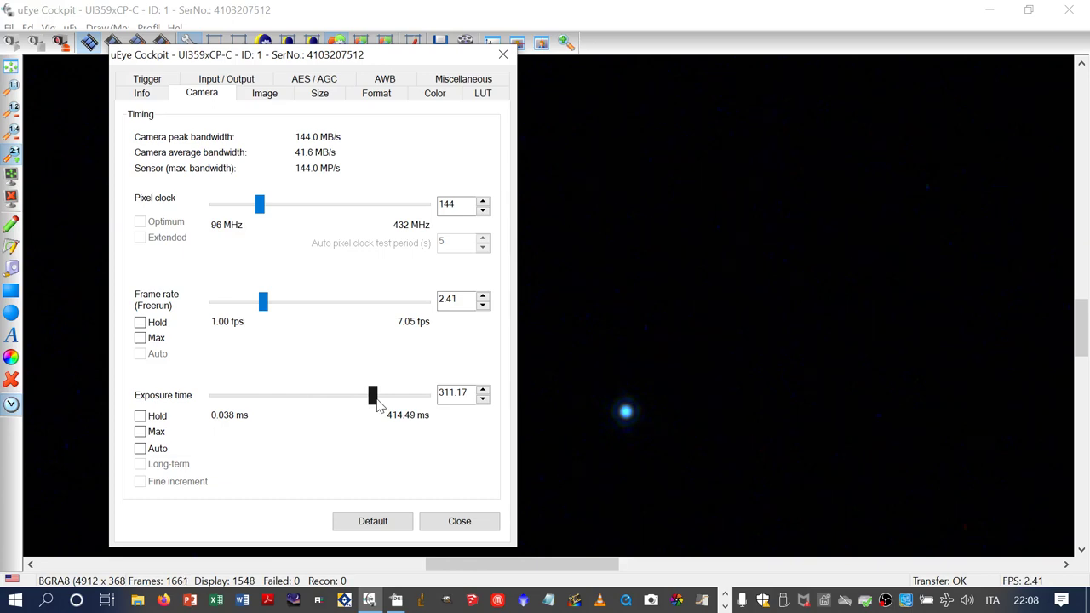
Step: Raise the master gain to 59, reduce it to 42 and close the camera settings
{"action": "left_click", "coordinate": [266, 95]}
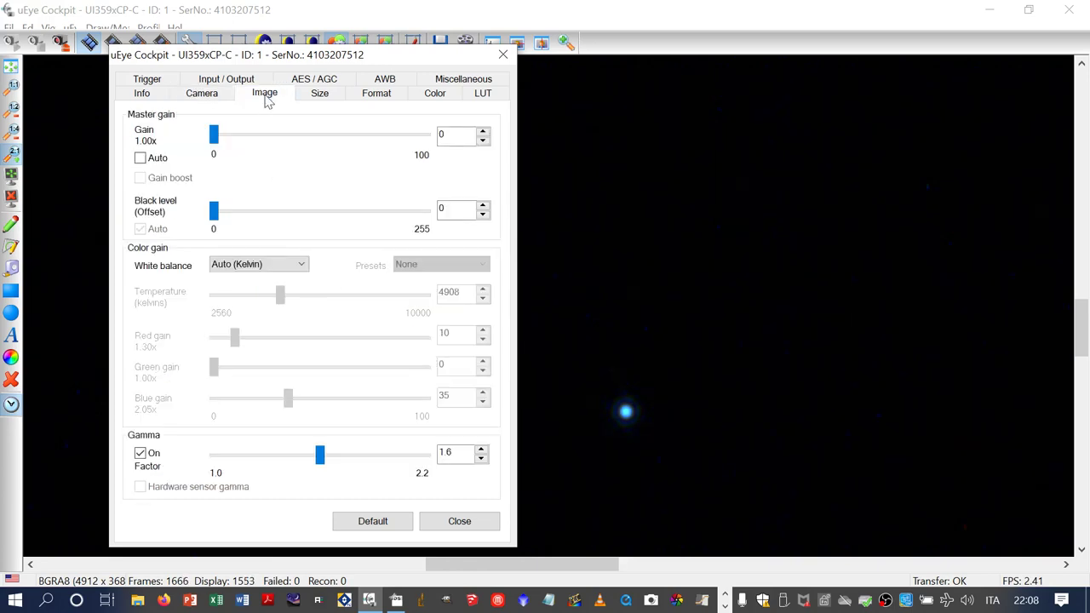
{"action": "left_click_drag", "start_coordinate": [213, 136], "coordinate": [338, 158]}
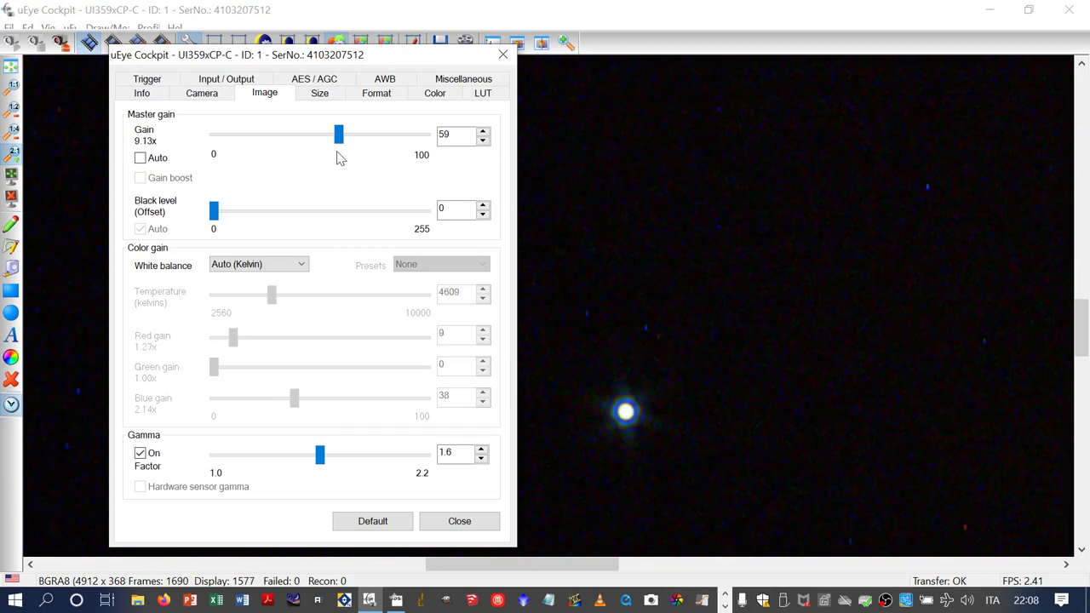
{"action": "left_click_drag", "start_coordinate": [338, 137], "coordinate": [299, 139]}
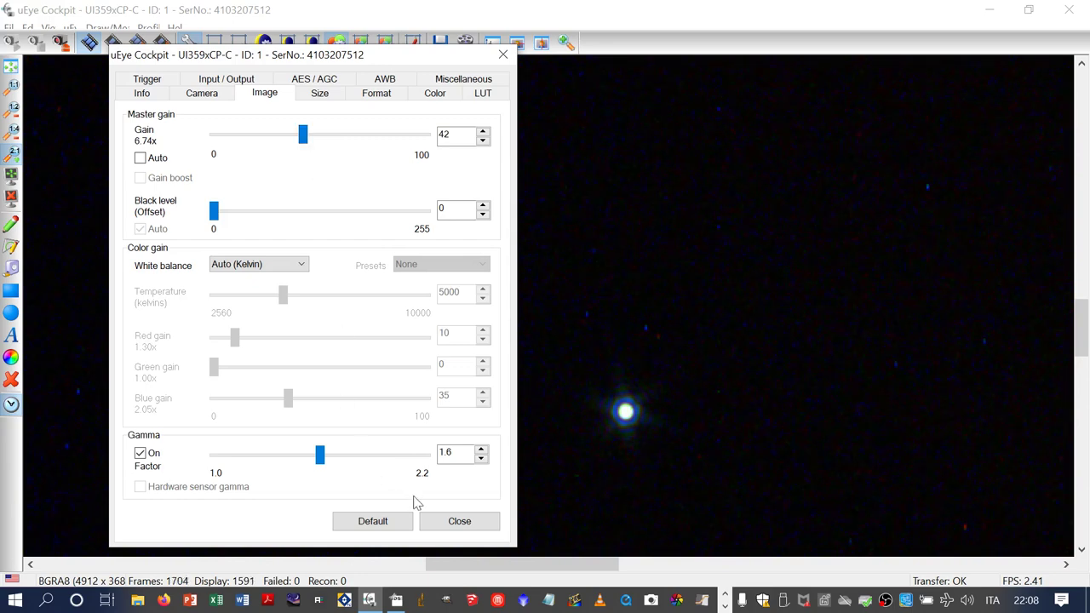
{"action": "left_click", "coordinate": [449, 523]}
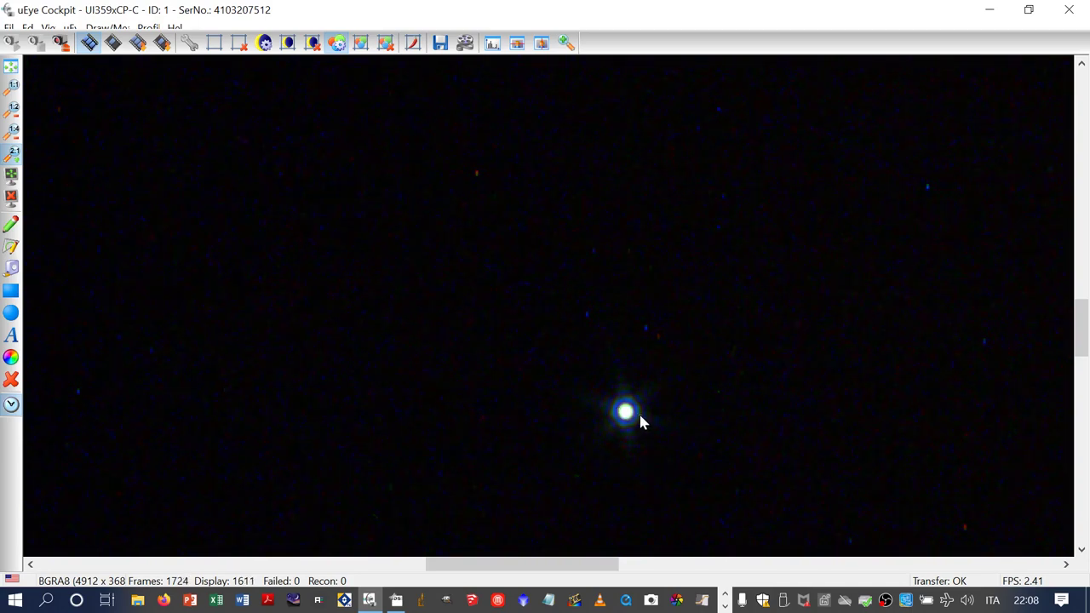
Step: Open the Zoom Window on the star, enlarge the window and set its zoom factor to 8.00
{"action": "left_click", "coordinate": [566, 42]}
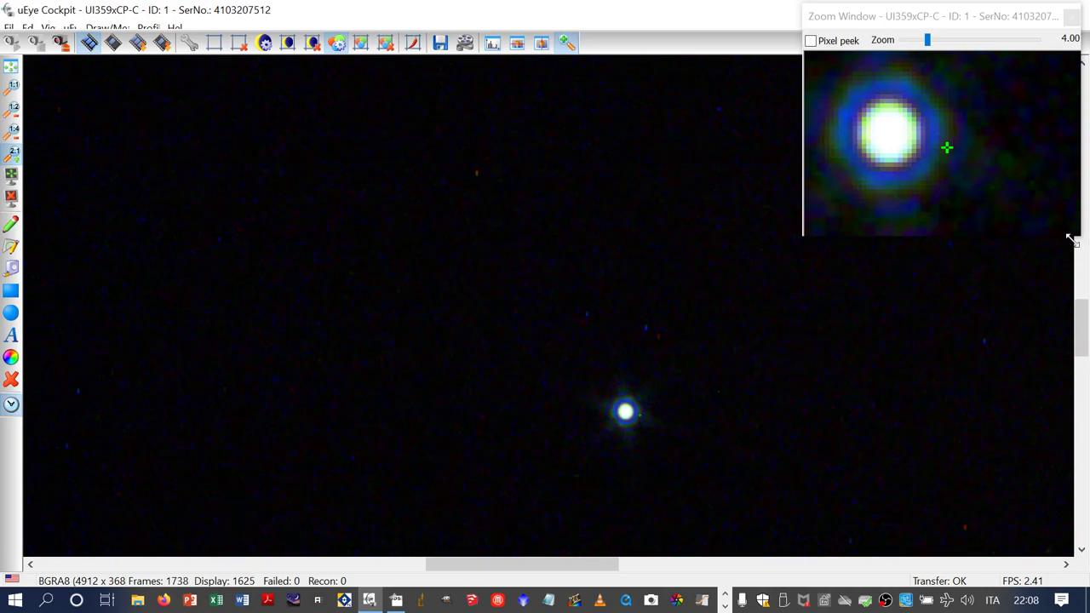
{"action": "left_click_drag", "start_coordinate": [801, 231], "coordinate": [672, 212]}
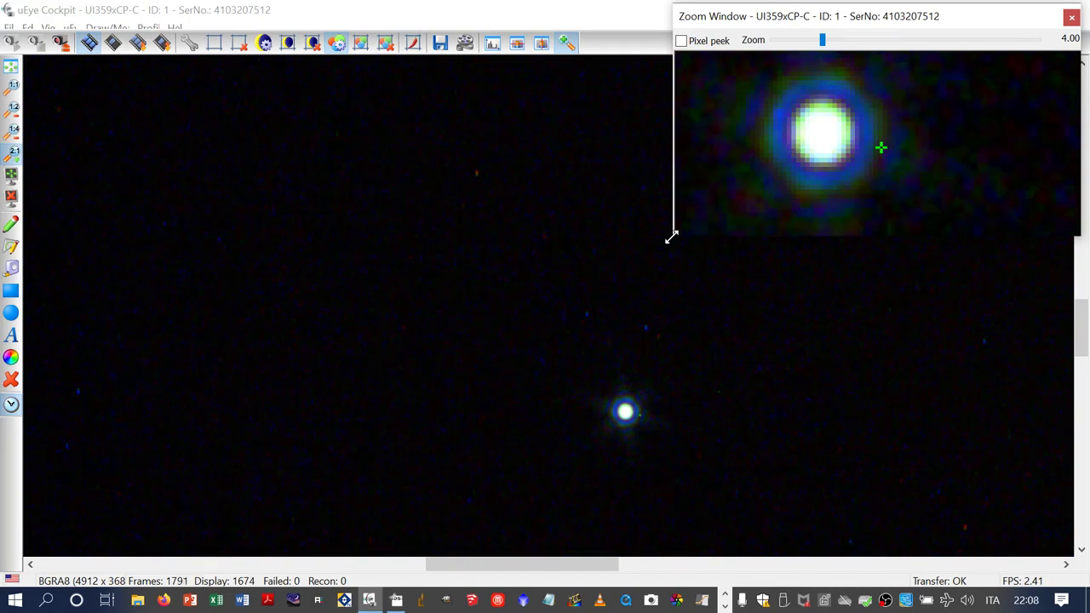
{"action": "left_click_drag", "start_coordinate": [670, 238], "coordinate": [407, 488]}
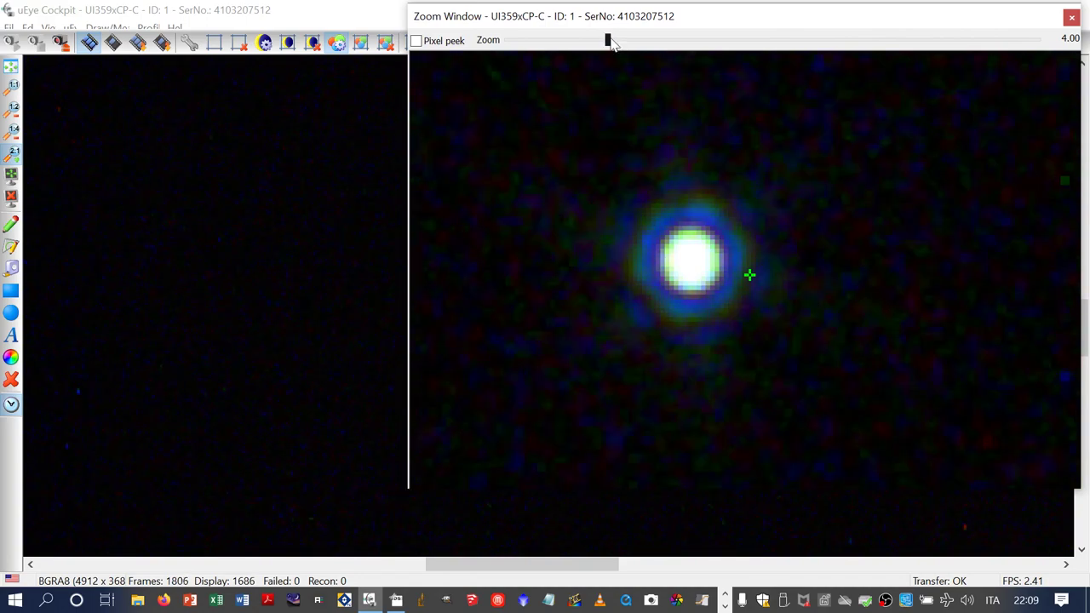
{"action": "left_click_drag", "start_coordinate": [607, 40], "coordinate": [718, 46]}
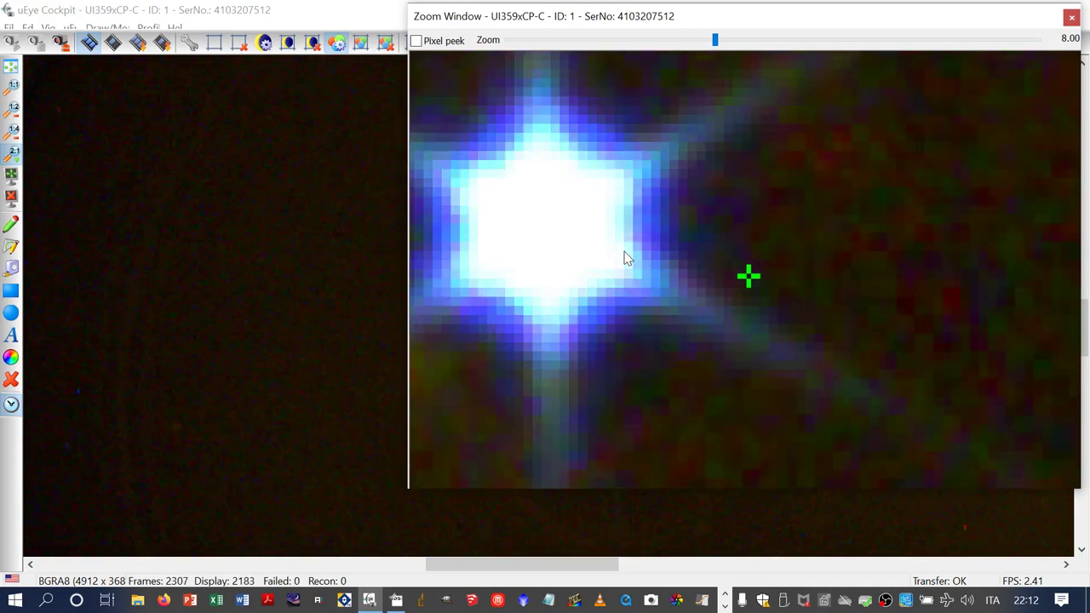
Step: Reopen the camera settings beside the magnified star and lower the master gain to 0
{"action": "left_click", "coordinate": [183, 49]}
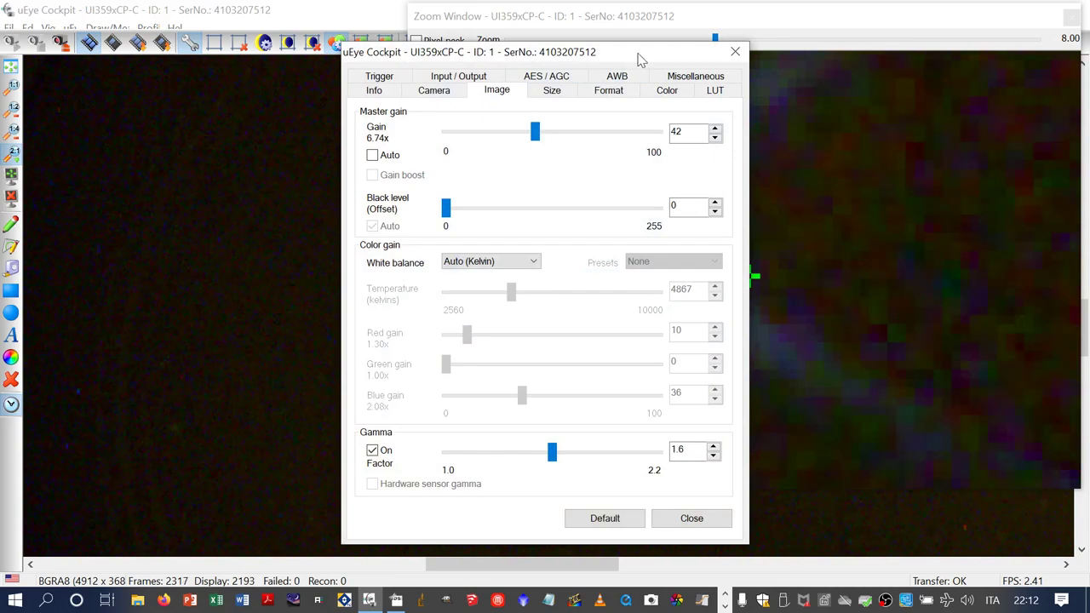
{"action": "left_click_drag", "start_coordinate": [640, 60], "coordinate": [311, 49]}
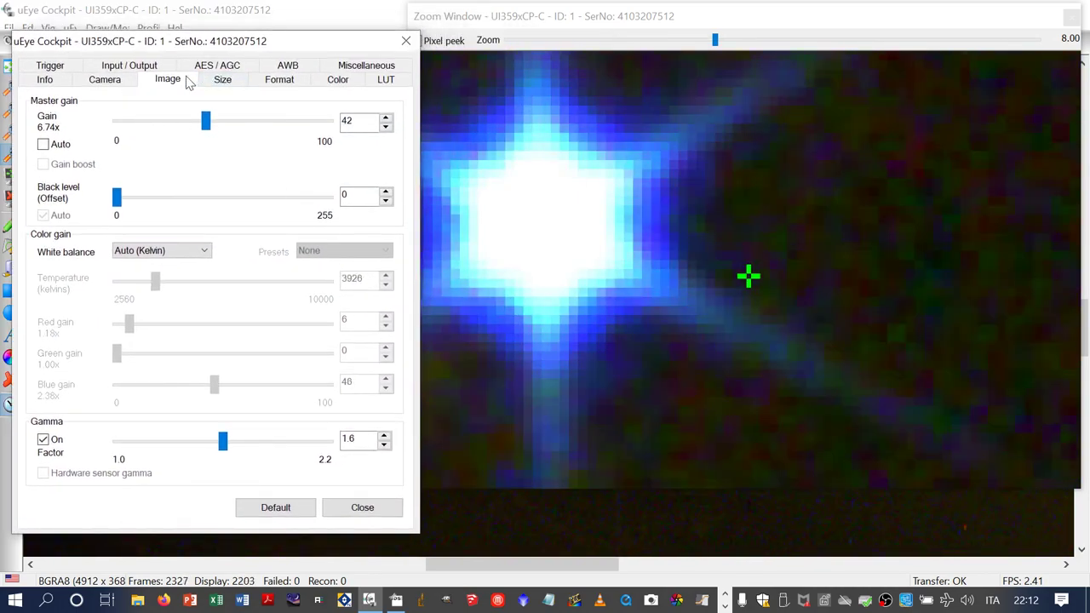
{"action": "left_click_drag", "start_coordinate": [205, 120], "coordinate": [111, 119]}
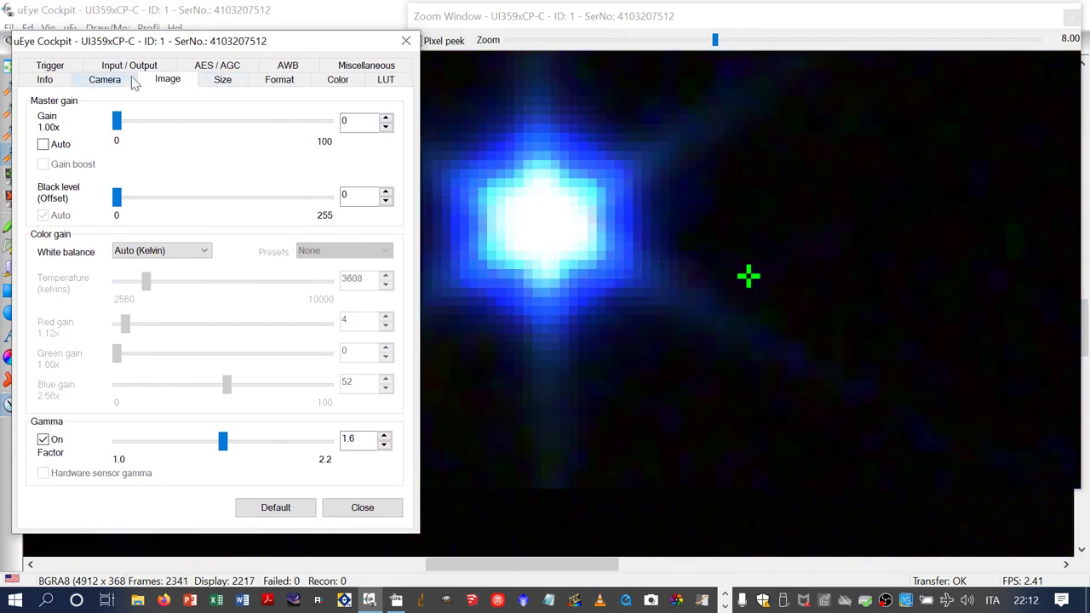
Step: Reduce the exposure time to 54.471 ms to dim the magnified star
{"action": "left_click", "coordinate": [120, 80]}
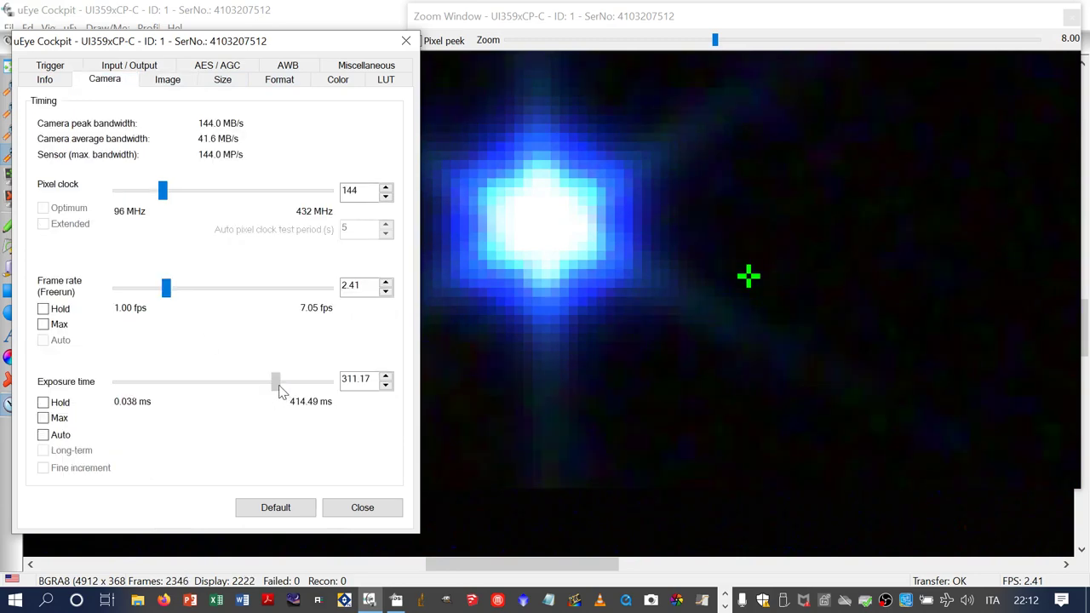
{"action": "left_click_drag", "start_coordinate": [278, 386], "coordinate": [209, 384]}
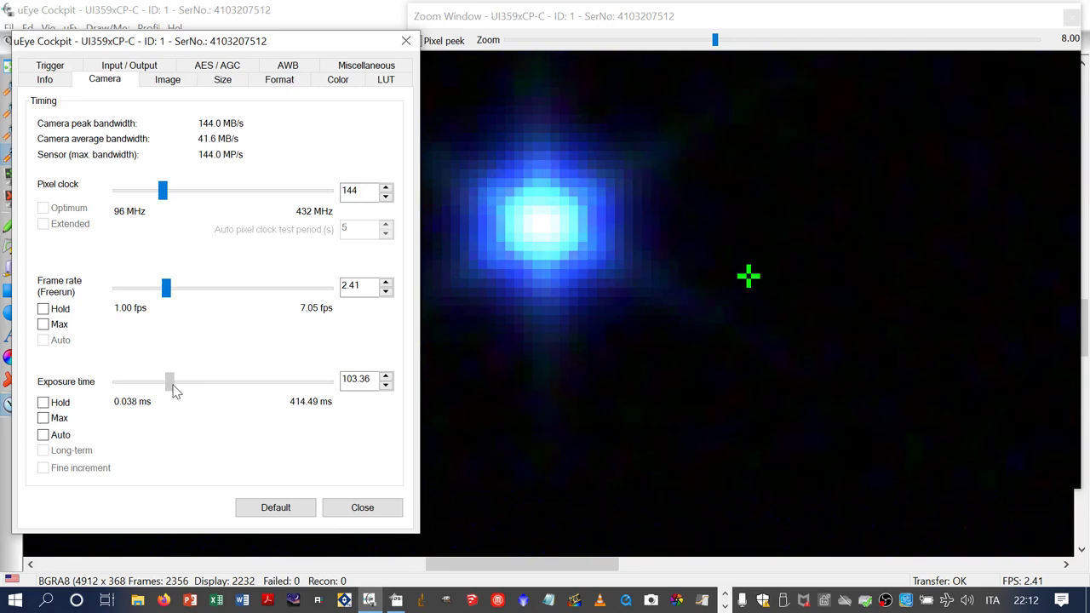
{"action": "left_click_drag", "start_coordinate": [174, 390], "coordinate": [148, 402]}
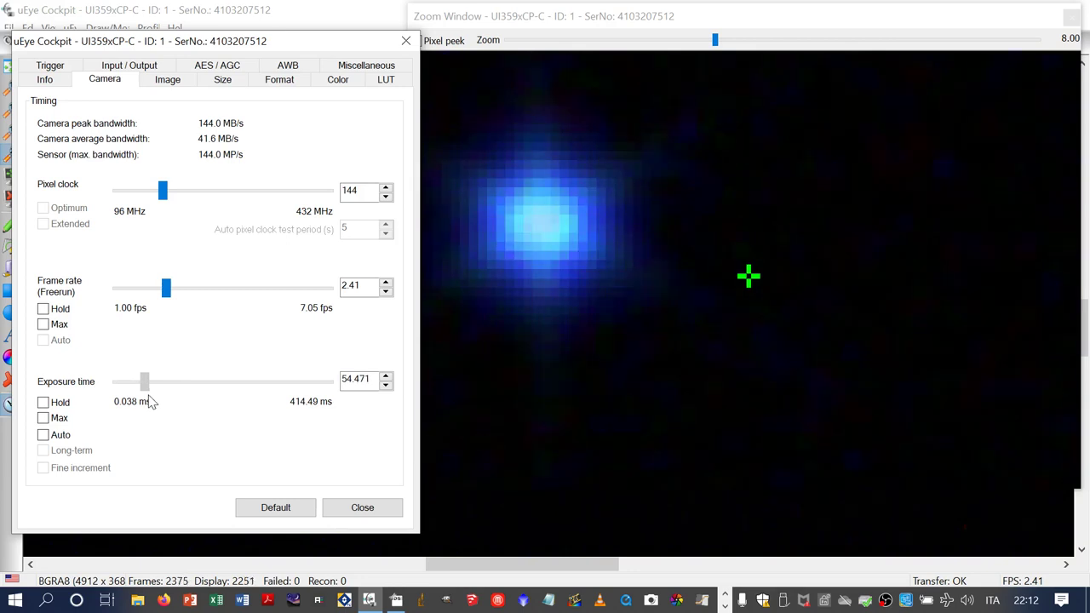
Step: Raise the exposure time to 106.72 ms, keep the master gain at 0 and reduce the exposure time to 34.478 ms
{"action": "left_click_drag", "start_coordinate": [149, 402], "coordinate": [176, 397]}
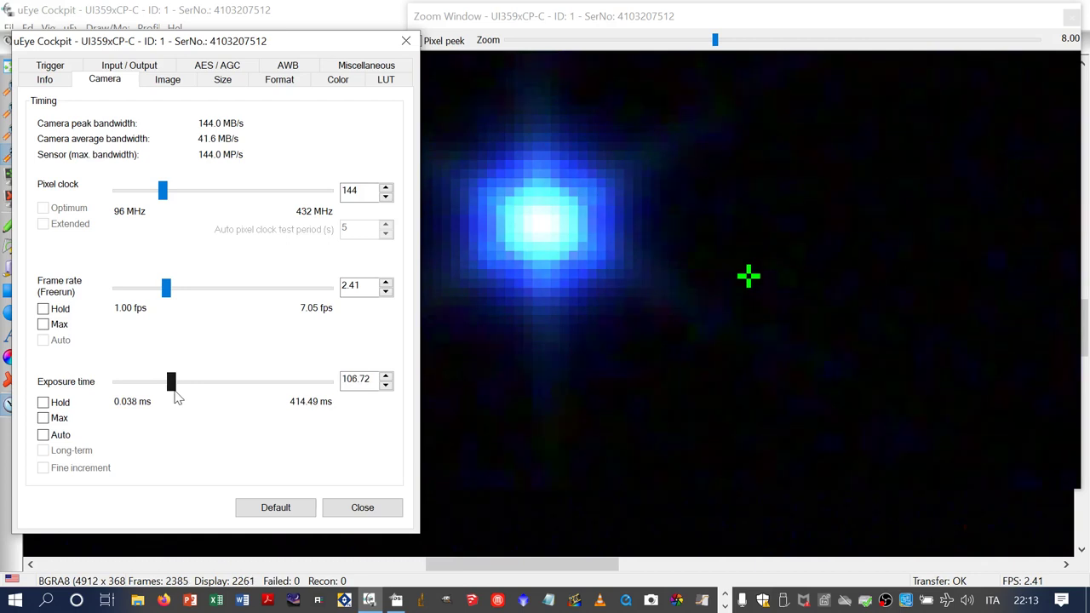
{"action": "left_click", "coordinate": [167, 80]}
{"action": "left_click_drag", "start_coordinate": [119, 125], "coordinate": [94, 132]}
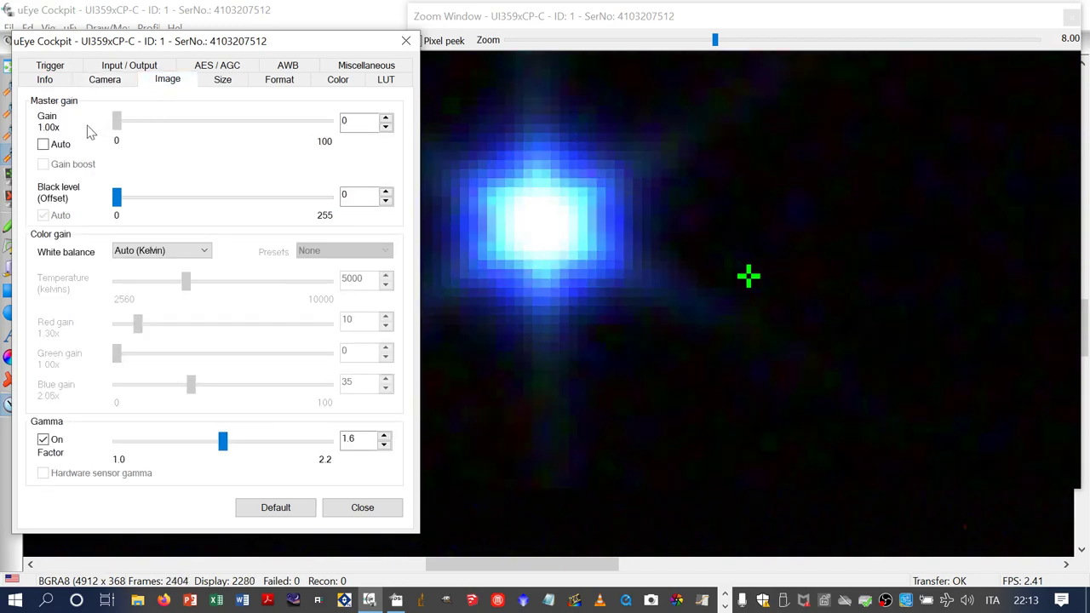
{"action": "left_click", "coordinate": [105, 79]}
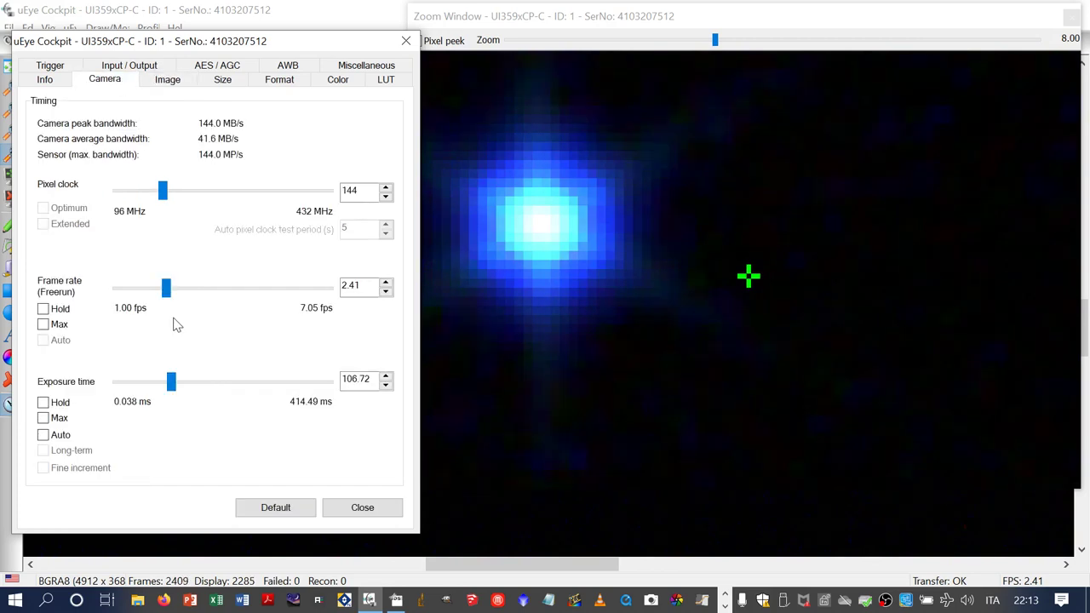
{"action": "left_click_drag", "start_coordinate": [171, 388], "coordinate": [134, 388]}
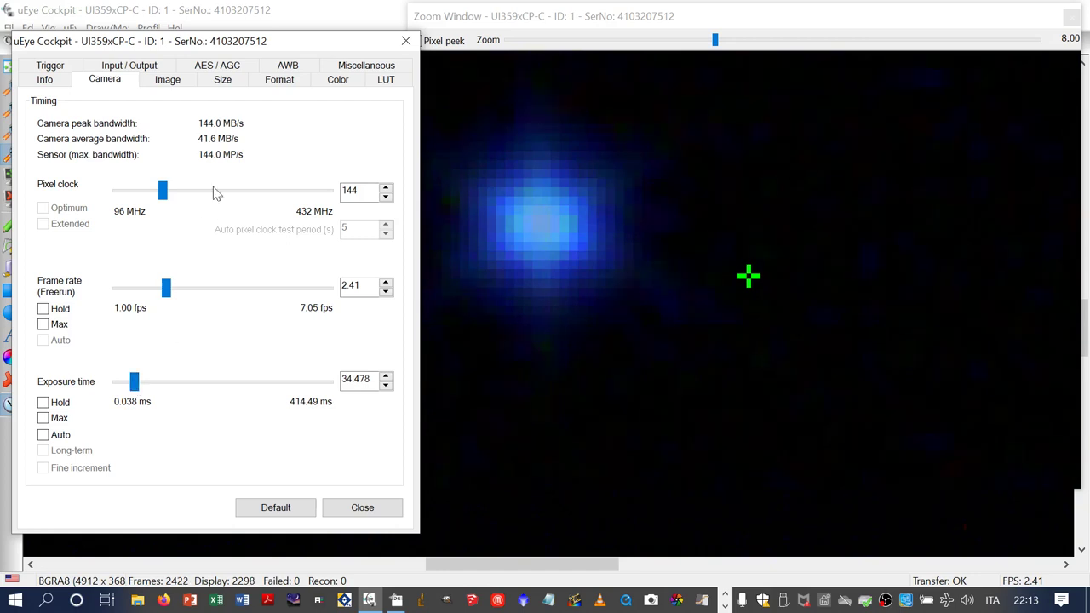
Step: Test the star's brightness at master gains of 19, 100 and 16, and set the master gain to 40
{"action": "left_click", "coordinate": [169, 81]}
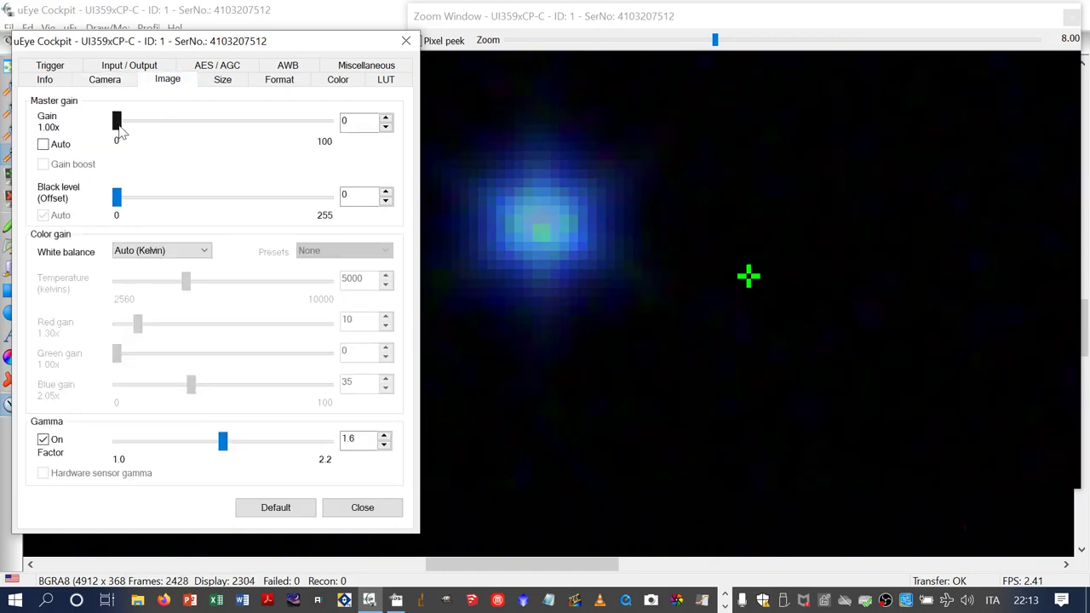
{"action": "left_click_drag", "start_coordinate": [118, 125], "coordinate": [164, 140]}
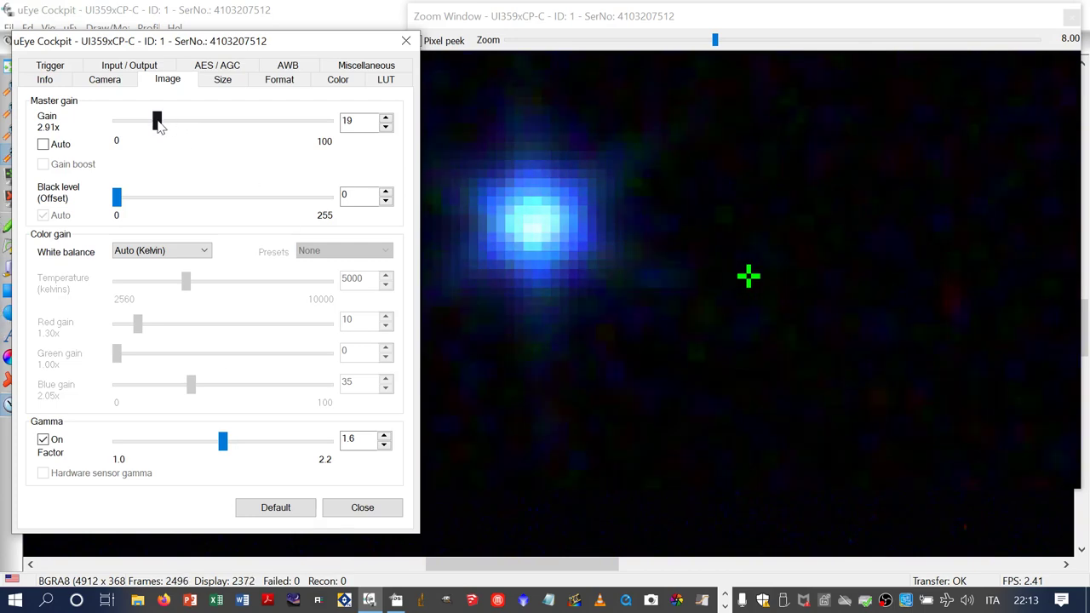
{"action": "left_click_drag", "start_coordinate": [157, 121], "coordinate": [333, 129]}
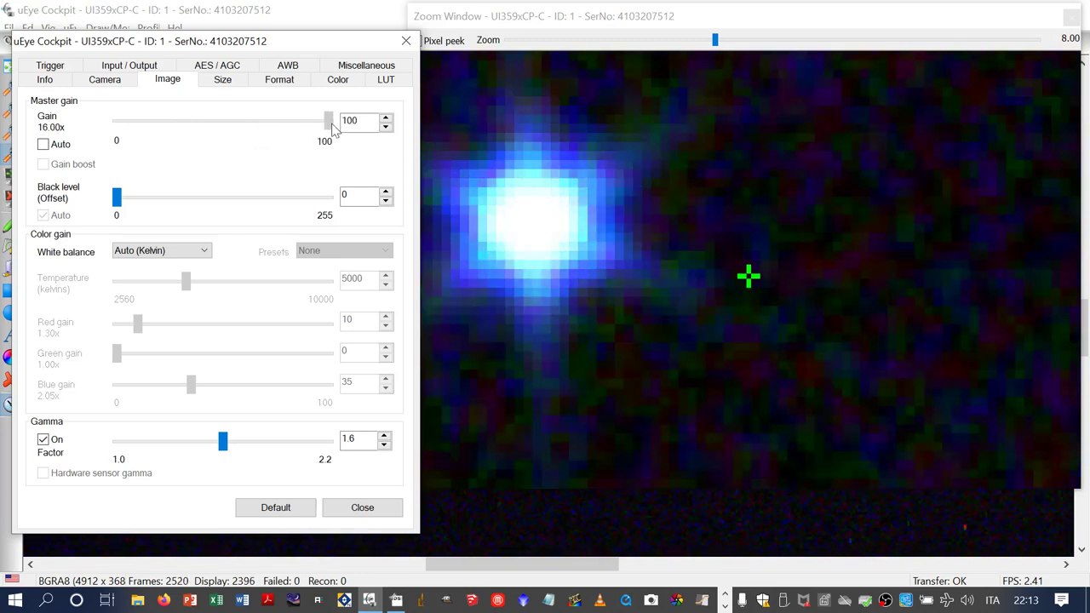
{"action": "left_click_drag", "start_coordinate": [334, 129], "coordinate": [152, 123]}
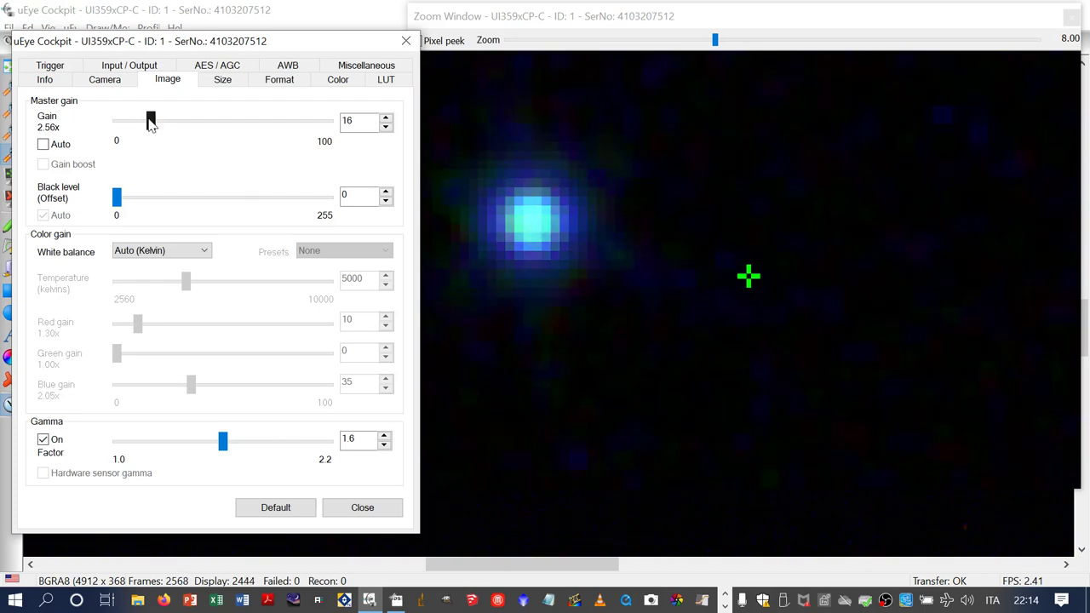
{"action": "left_click_drag", "start_coordinate": [149, 121], "coordinate": [202, 125]}
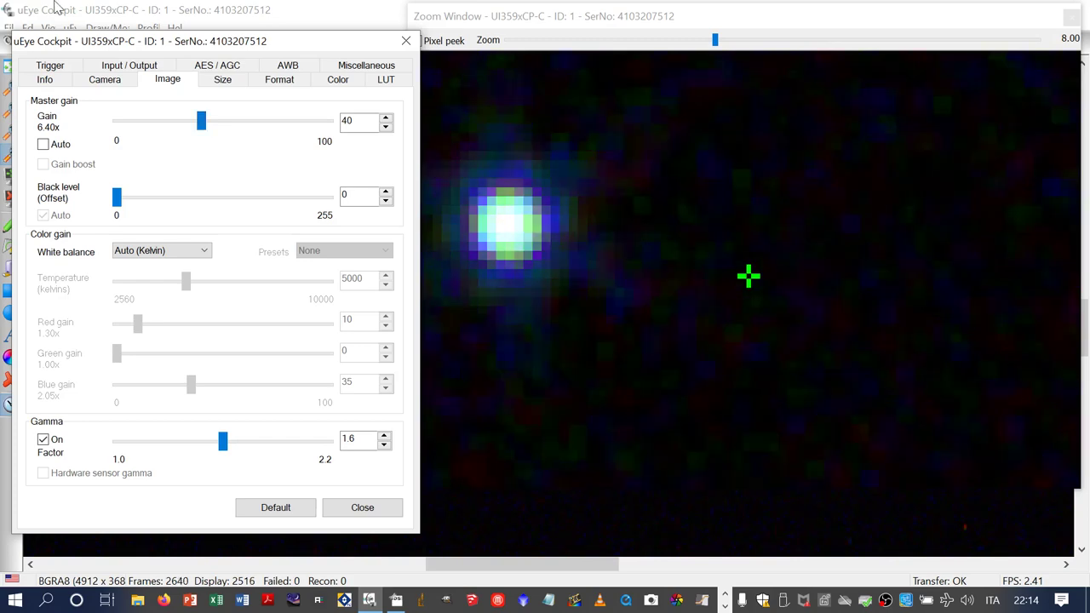
Step: Move the Zoom Window clear of the camera settings dialog and lower the master gain to 34
{"action": "left_click", "coordinate": [482, 24]}
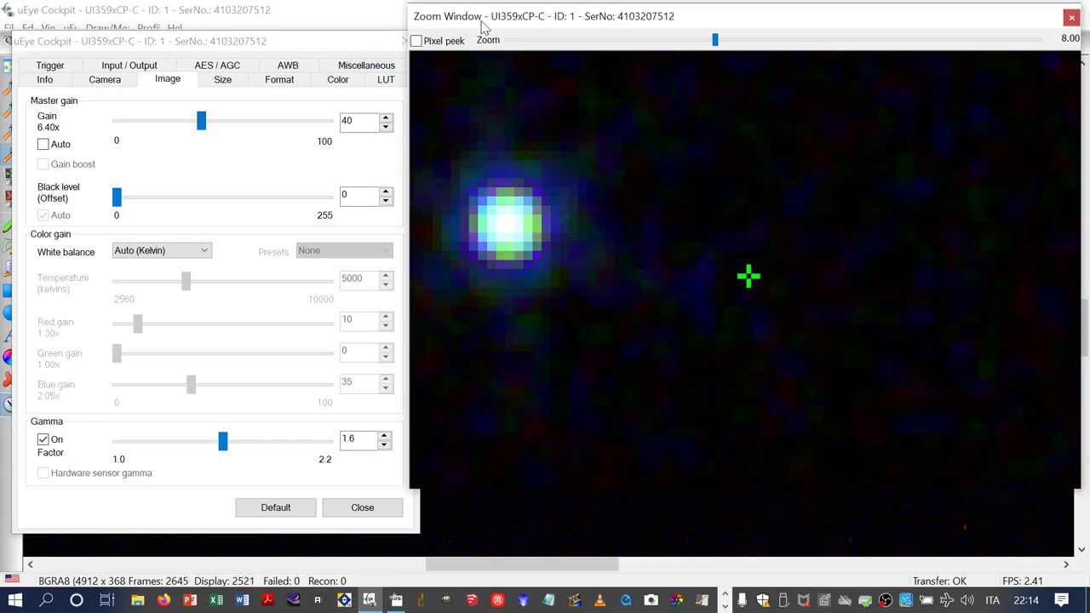
{"action": "left_click_drag", "start_coordinate": [482, 24], "coordinate": [595, 31]}
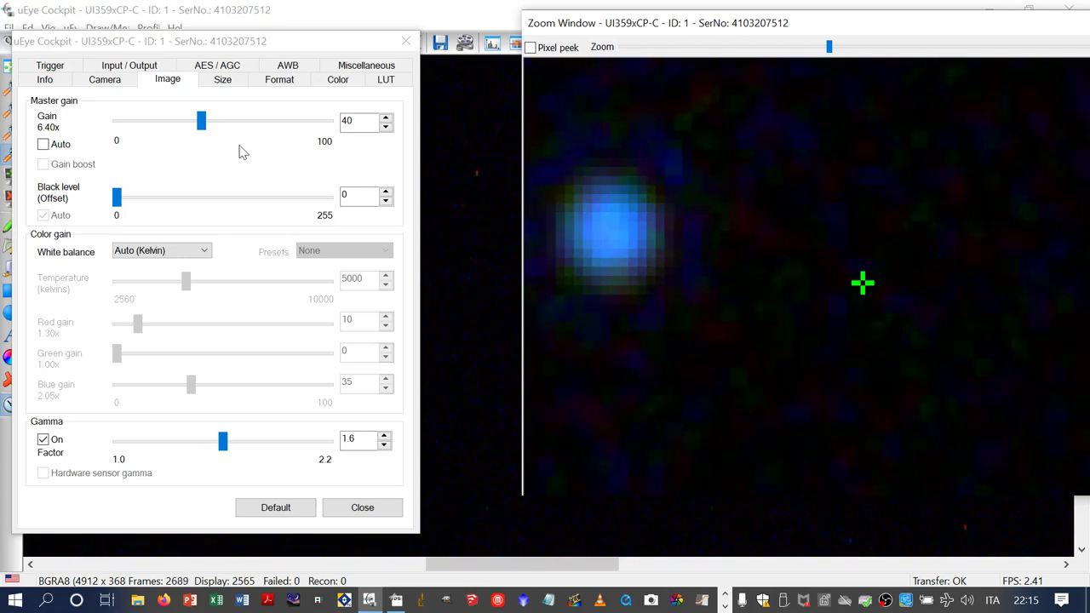
{"action": "mouse_move", "coordinate": [203, 126]}
{"action": "left_mouse_down"}
{"action": "mouse_move", "coordinate": [307, 128]}
{"action": "mouse_move", "coordinate": [194, 128]}
{"action": "left_mouse_up"}
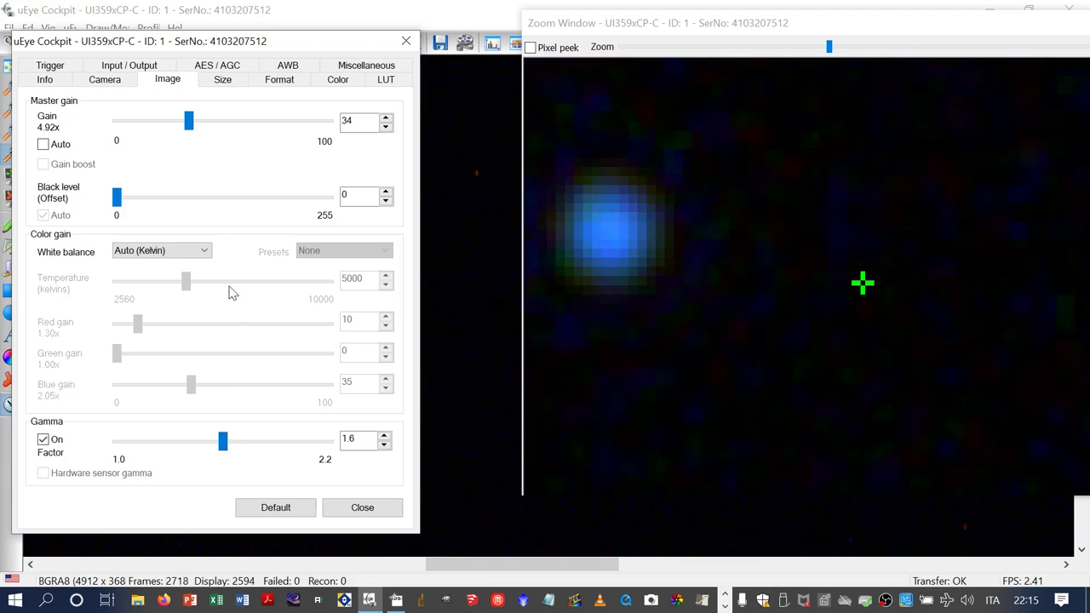
Step: Increase the exposure time to 157.83 ms, widen the Zoom Window and move it clear of the settings dialog
{"action": "left_click", "coordinate": [99, 87]}
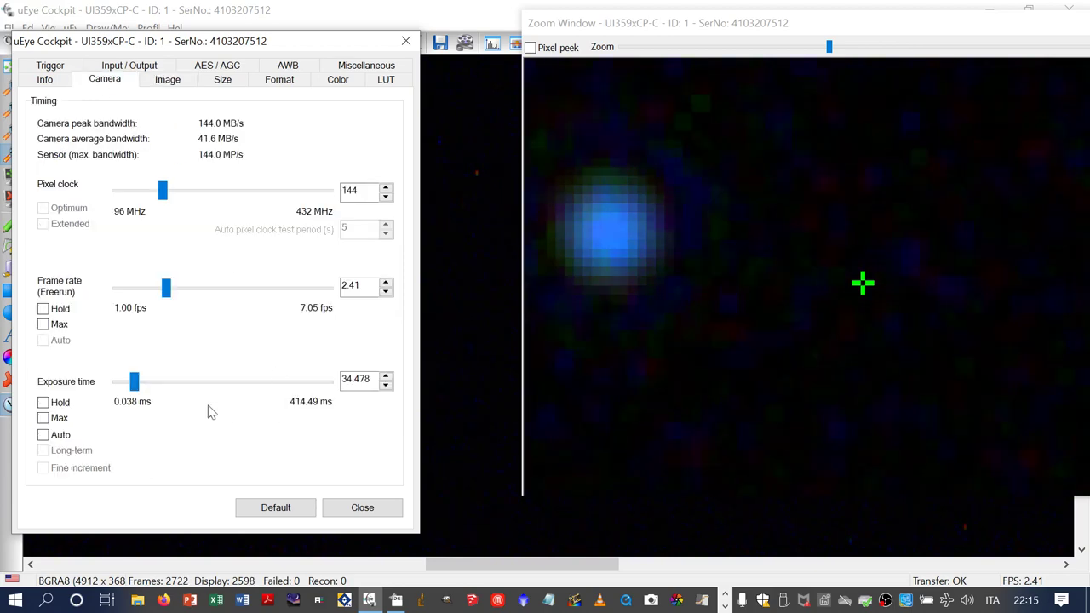
{"action": "left_click_drag", "start_coordinate": [133, 385], "coordinate": [197, 383]}
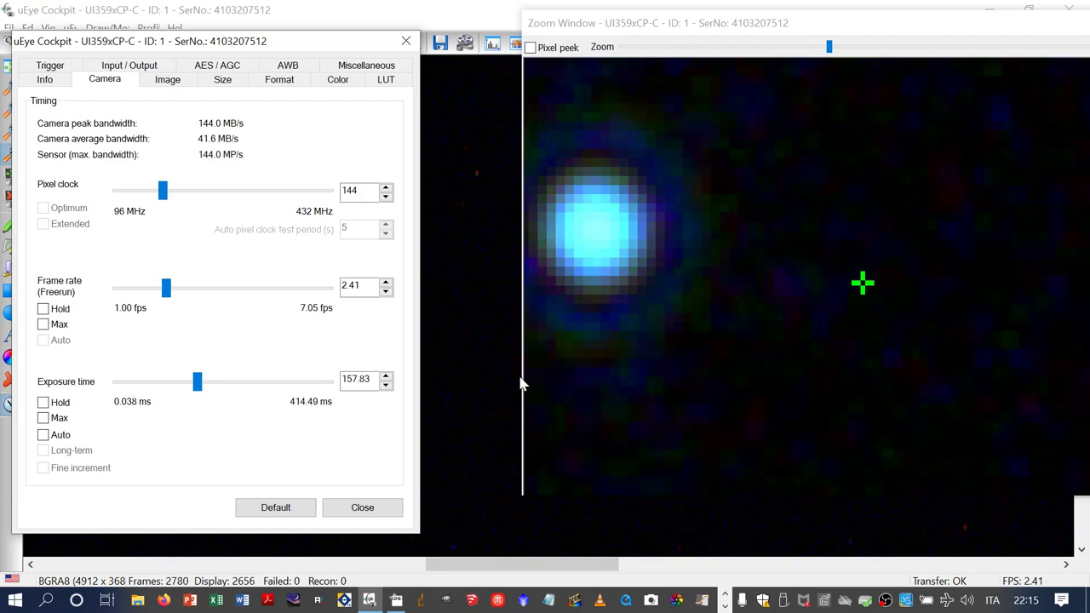
{"action": "left_click_drag", "start_coordinate": [515, 377], "coordinate": [388, 391]}
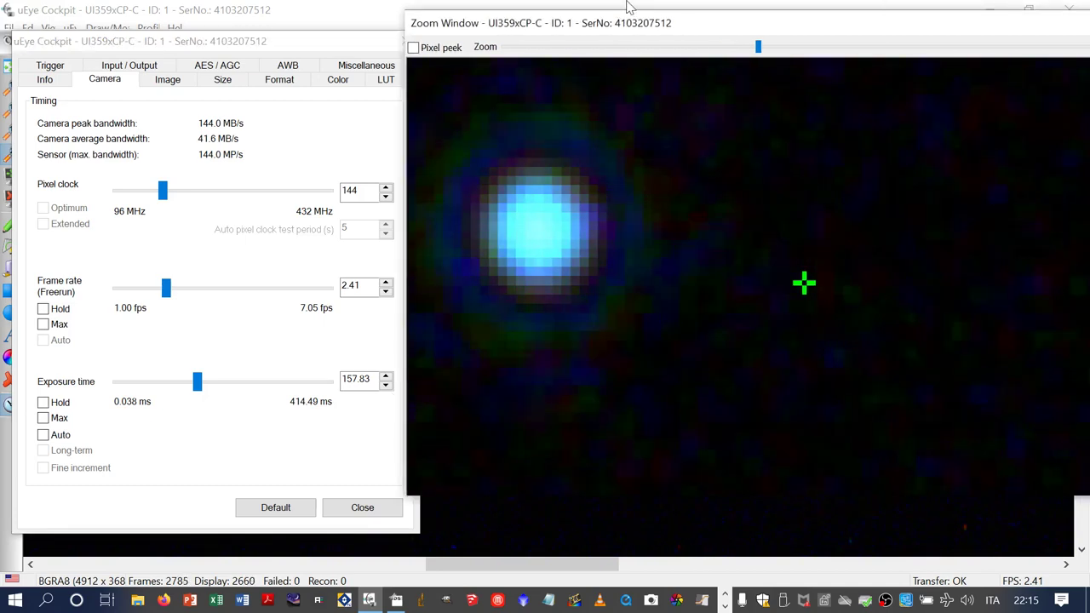
{"action": "left_click_drag", "start_coordinate": [575, 26], "coordinate": [731, 29]}
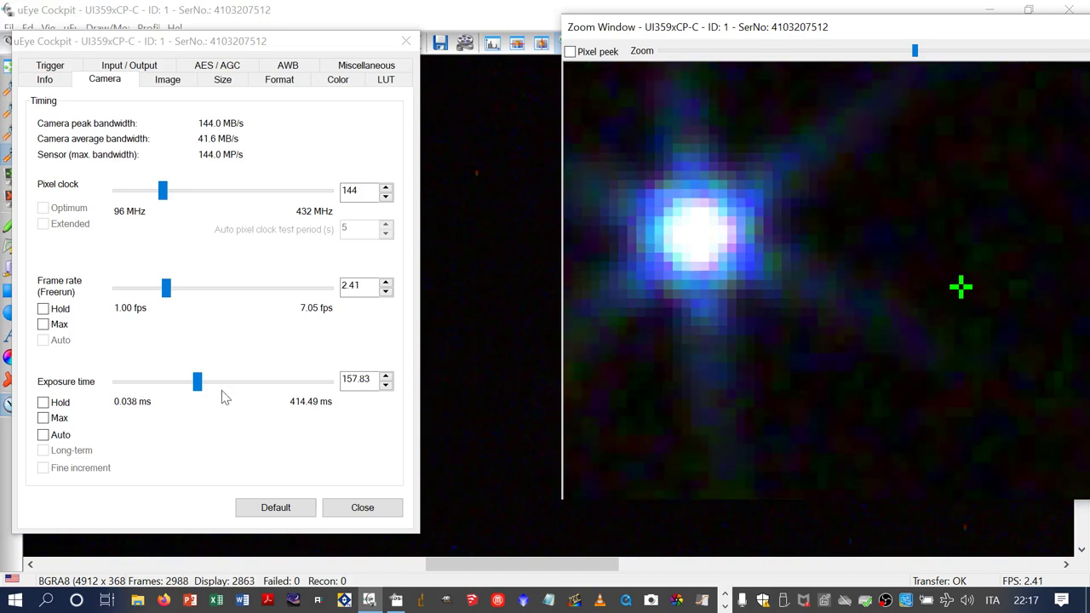
Step: Reduce the exposure time to 14.485 ms to dim the magnified star
{"action": "left_click", "coordinate": [197, 381]}
{"action": "left_click_drag", "start_coordinate": [197, 381], "coordinate": [123, 388]}
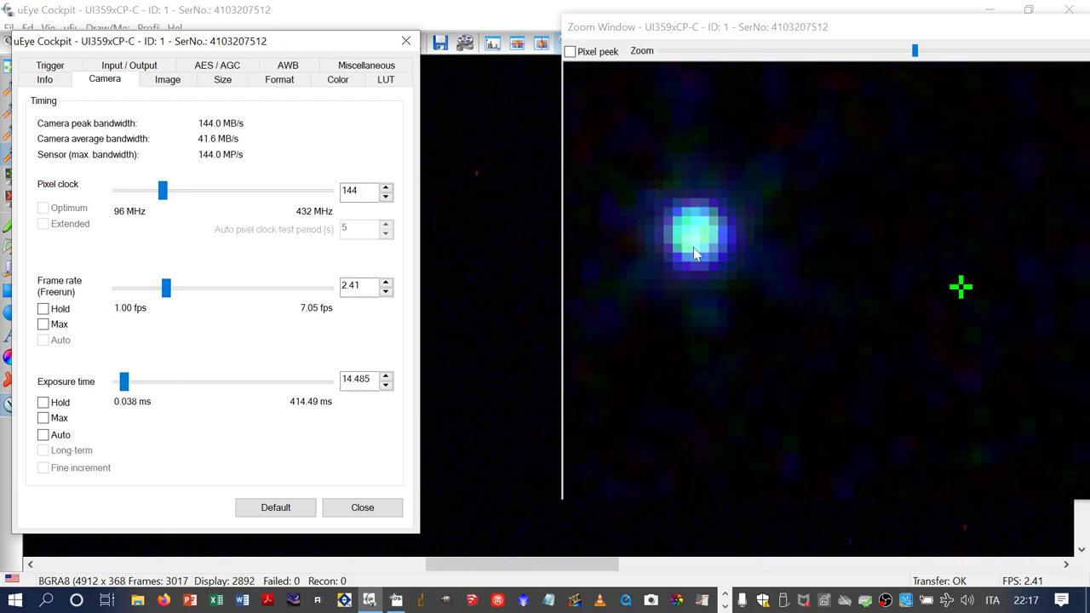